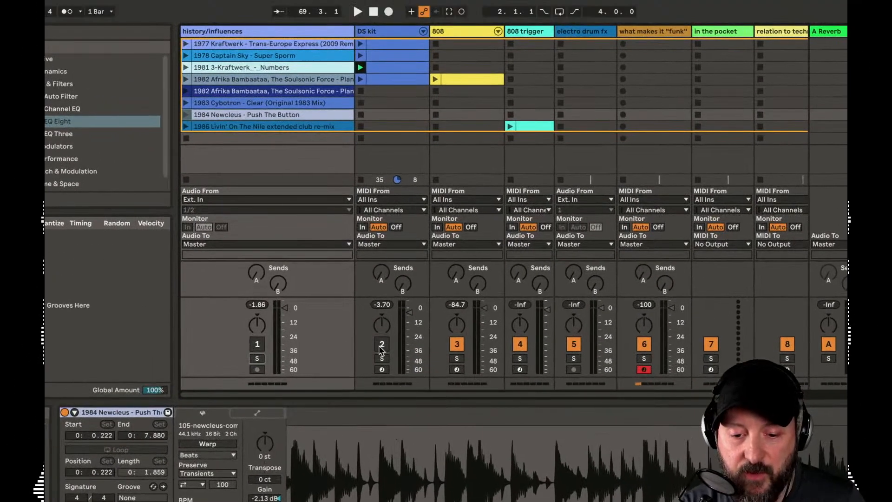
# - Launch the first DS kit clip, set the project tempo to 107 BPM and restart playback
pyautogui.click(361, 44)
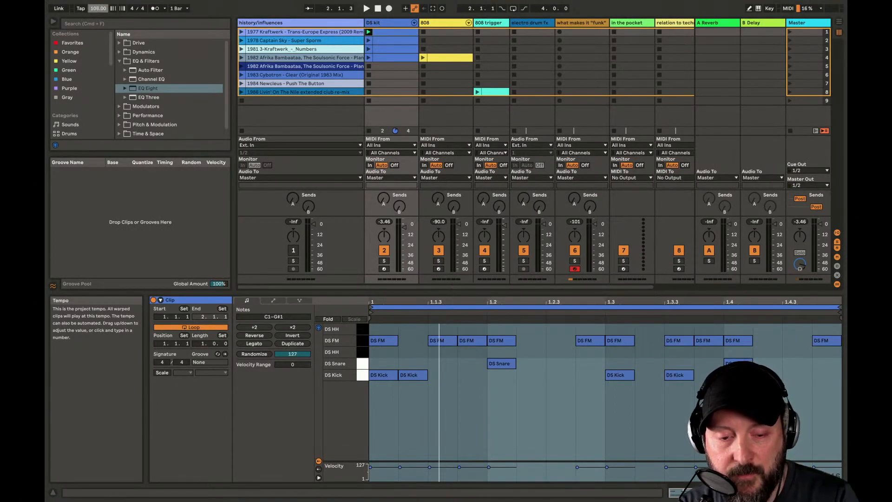
pyautogui.moveTo(98, 8); pyautogui.dragTo(98, 11)
pyautogui.press('space')
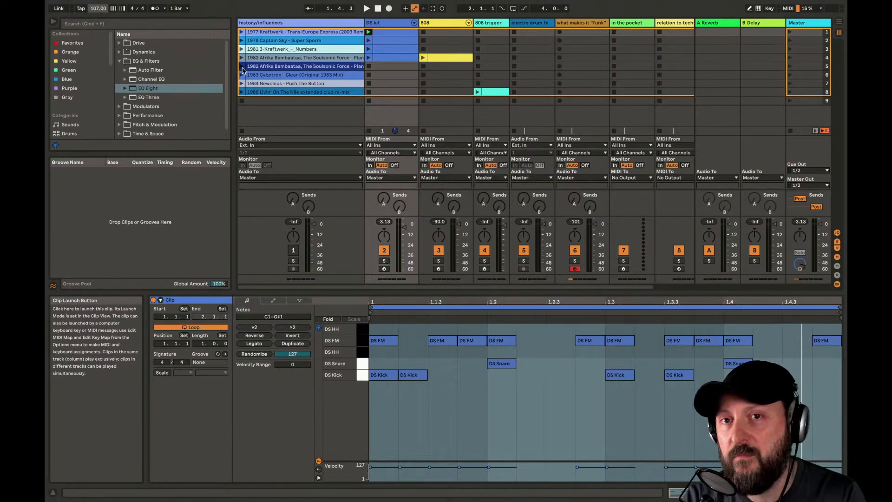
pyautogui.press('space')
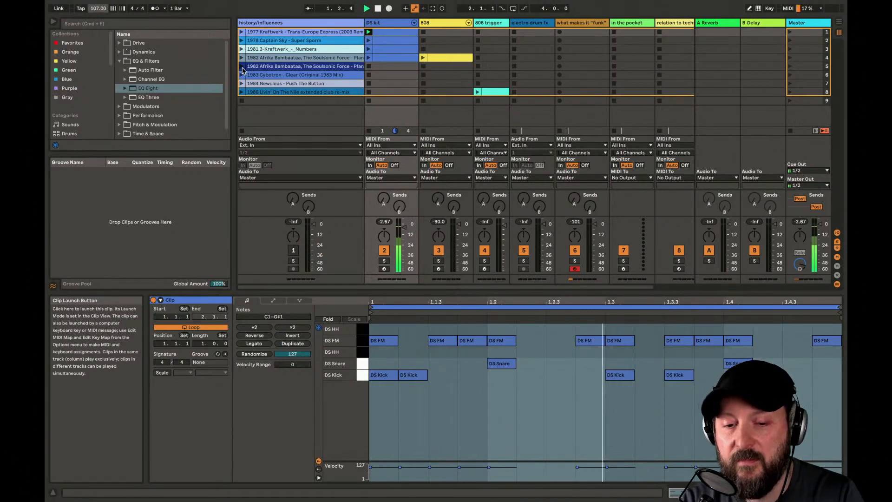
# - Unfold the DS kit track's drum chains in the mixer and show its Drum Rack
pyautogui.click(413, 22)
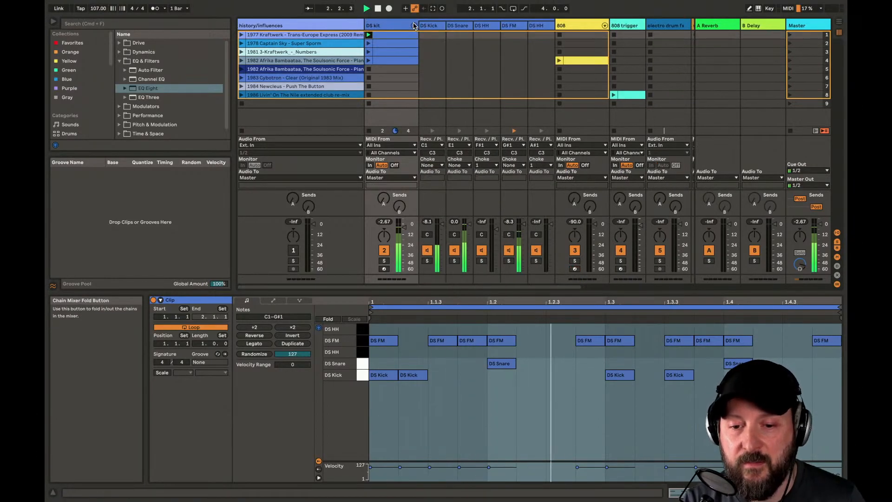
pyautogui.click(395, 26)
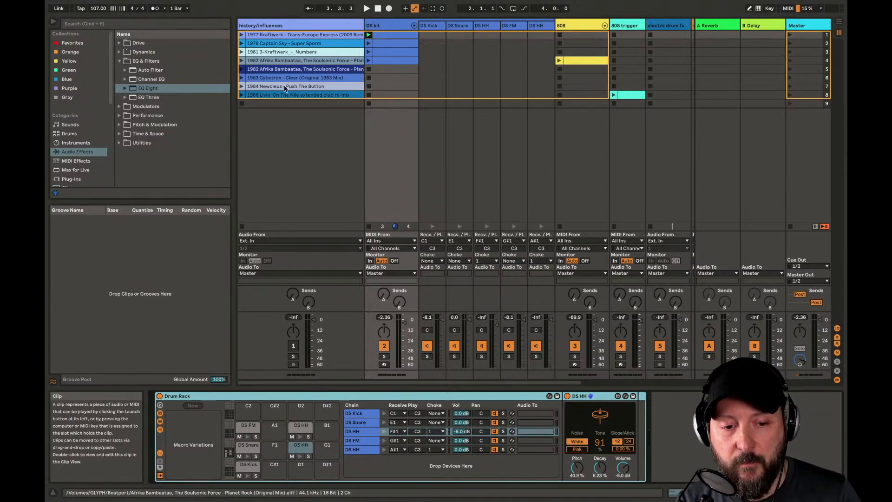
# - Browse the available instruments, their Drum Synth devices and the preset drum kits
pyautogui.scroll(-3, 70, 136)
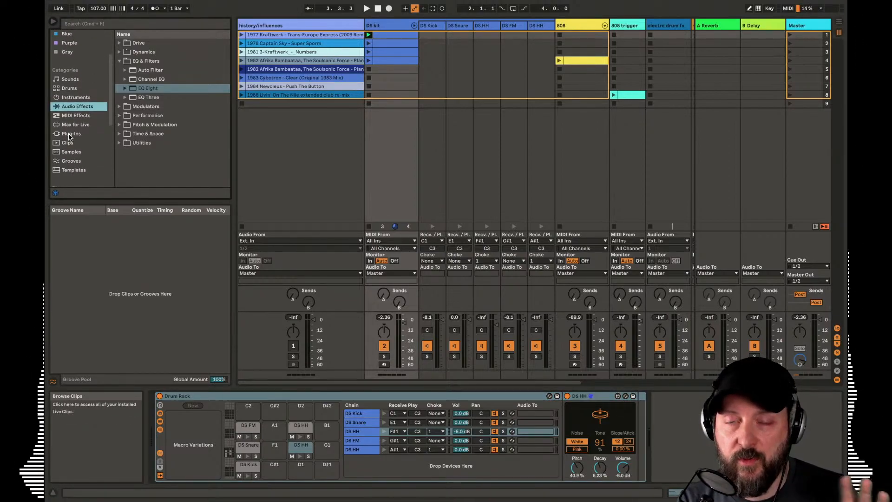
pyautogui.scroll(2, 84, 105)
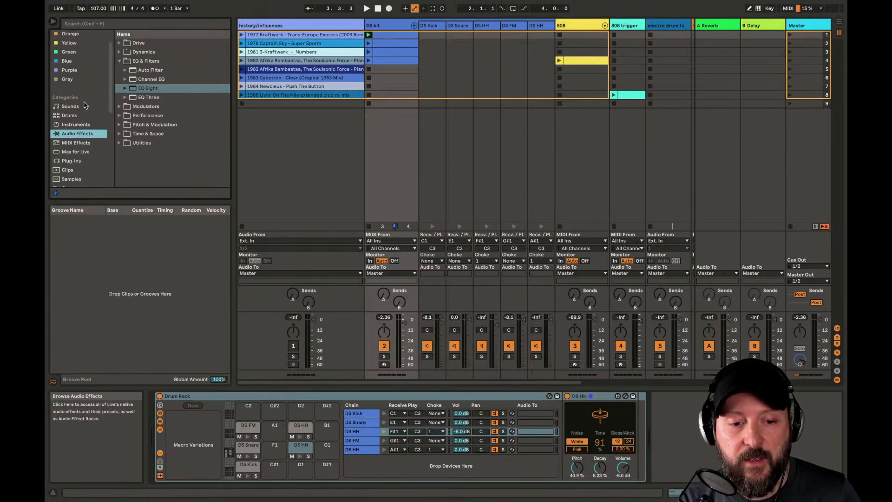
pyautogui.click(80, 126)
pyautogui.click(145, 75)
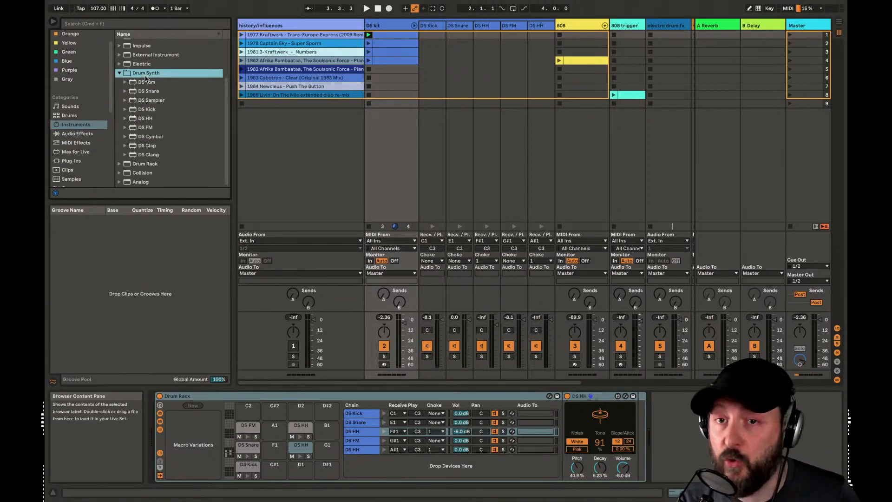
pyautogui.click(73, 115)
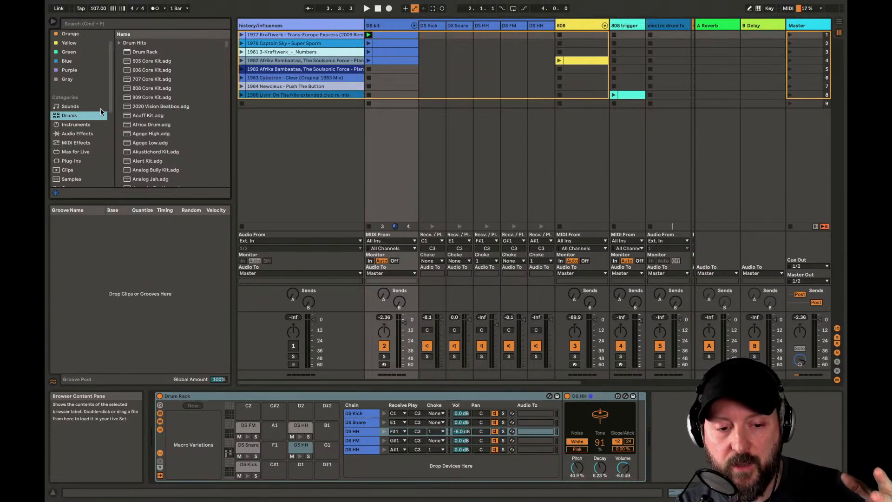
pyautogui.click(73, 125)
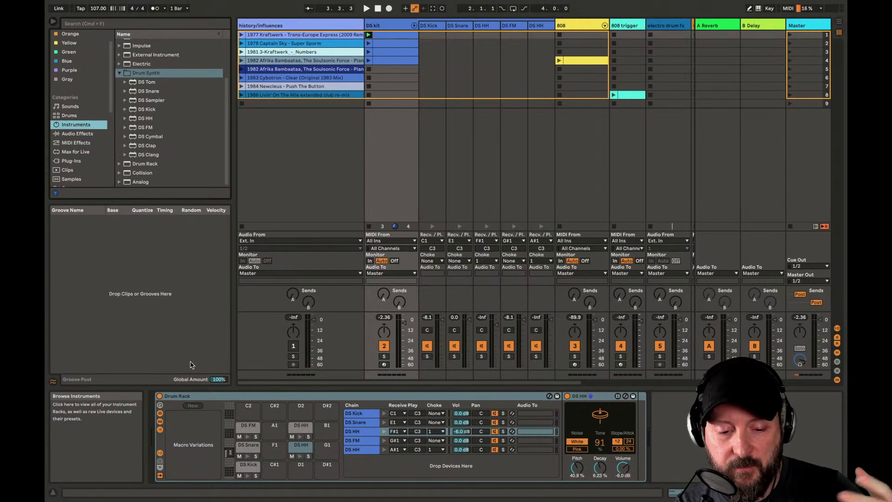
# - Inspect the A#1 DS HH pad and the DS FM pad with its synth settings in the Drum Rack
pyautogui.click(203, 399)
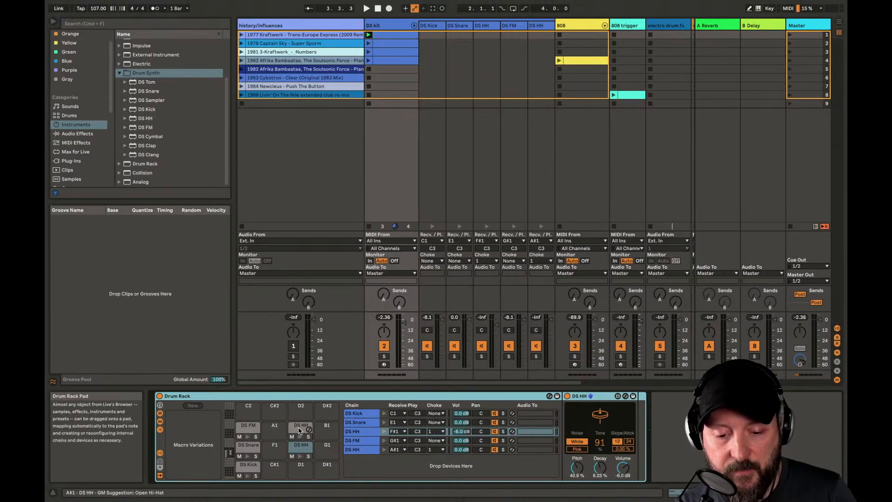
pyautogui.click(300, 428)
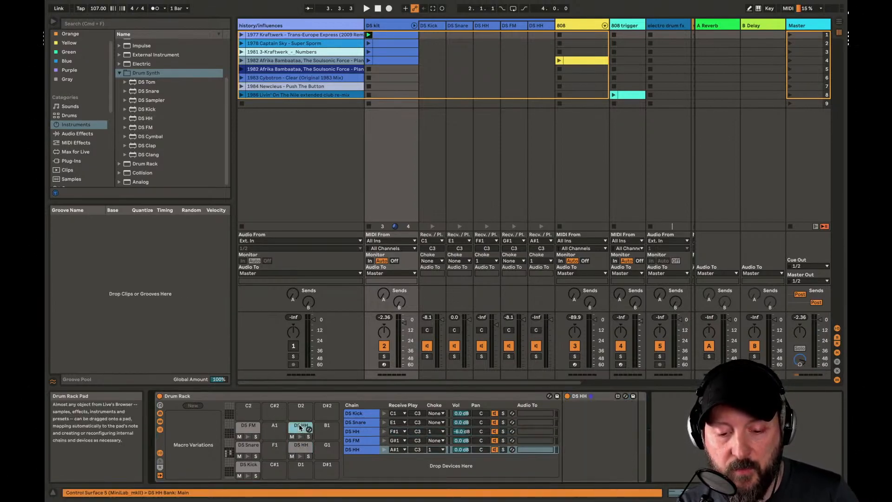
pyautogui.click(246, 428)
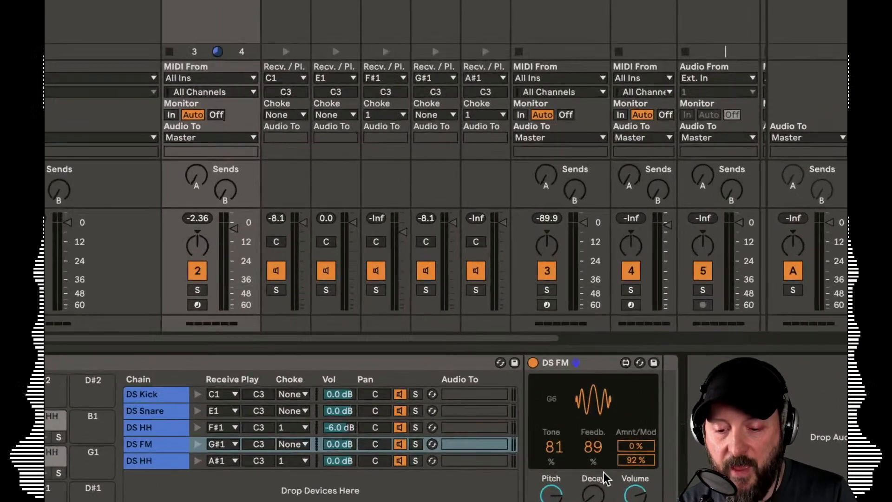
pyautogui.moveTo(604, 500)
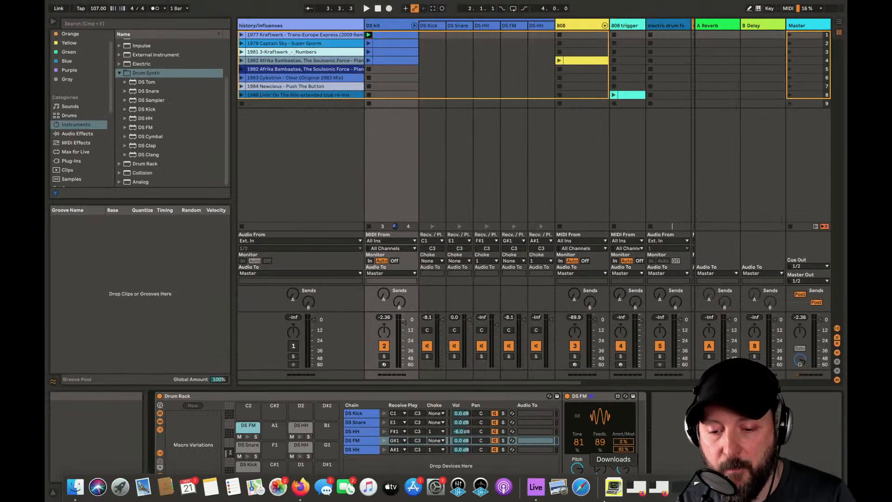
# - Play the first DS kit clip, solo the DS Kick chain and show its device
pyautogui.click(369, 35)
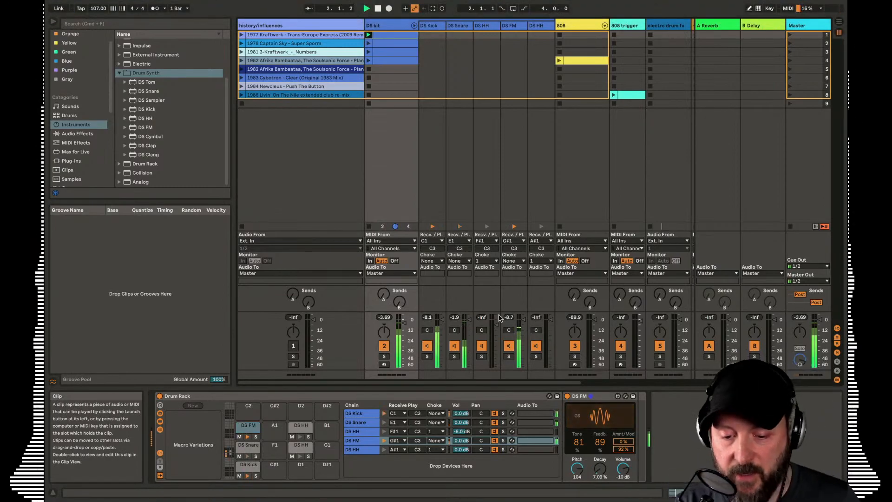
pyautogui.click(427, 356)
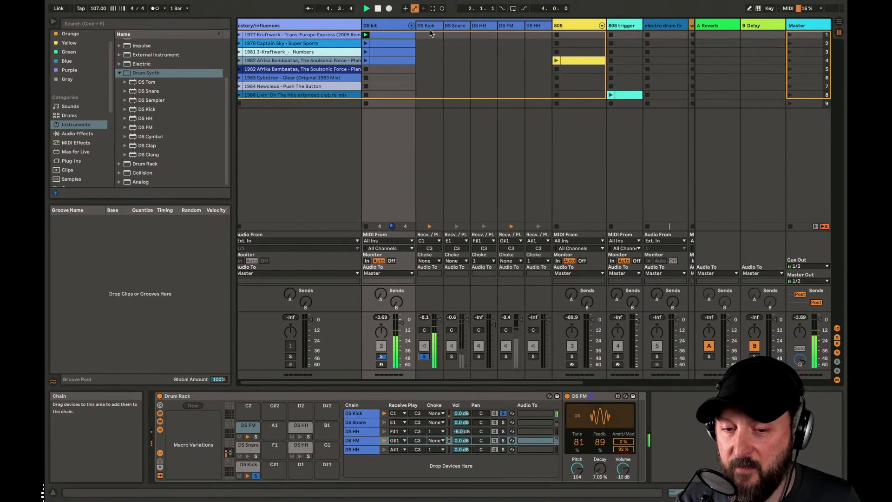
pyautogui.click(427, 73)
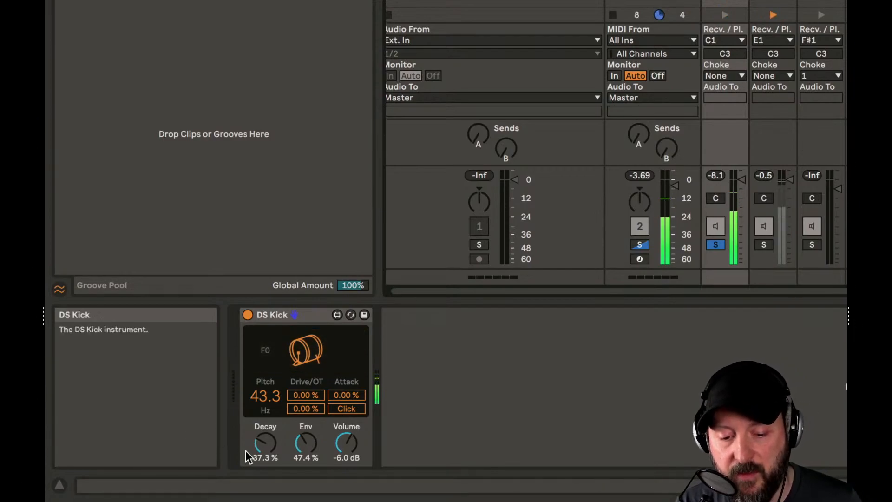
# - Shorten the DS Kick's decay to 9.84 % while listening, and unsolo its chain
pyautogui.moveTo(266, 443); pyautogui.dragTo(265, 481)
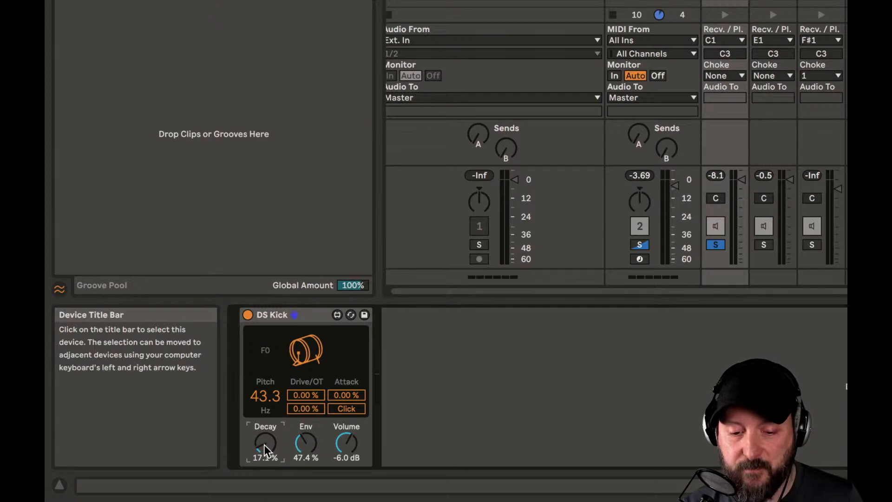
pyautogui.moveTo(264, 445); pyautogui.dragTo(264, 451)
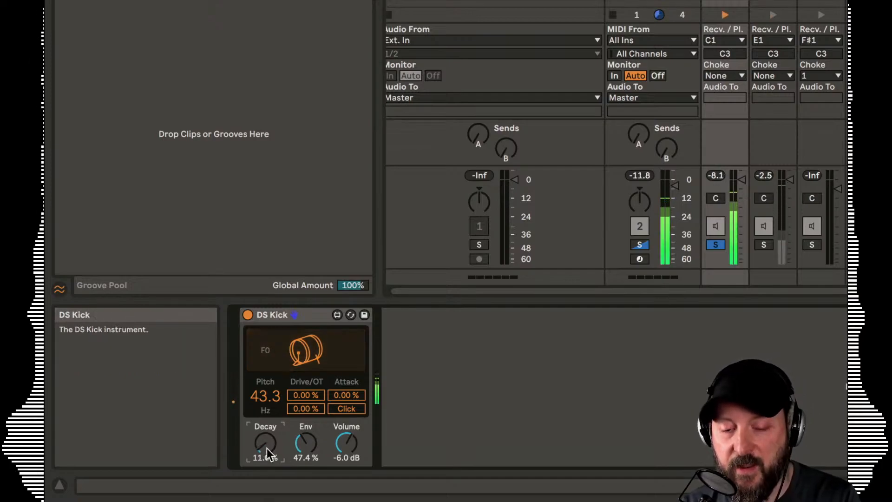
pyautogui.press('space')
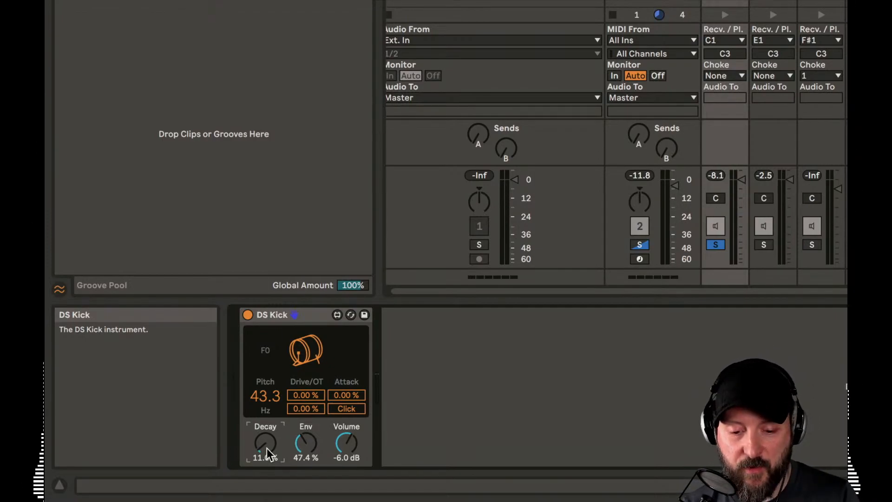
pyautogui.moveTo(267, 448); pyautogui.dragTo(266, 451)
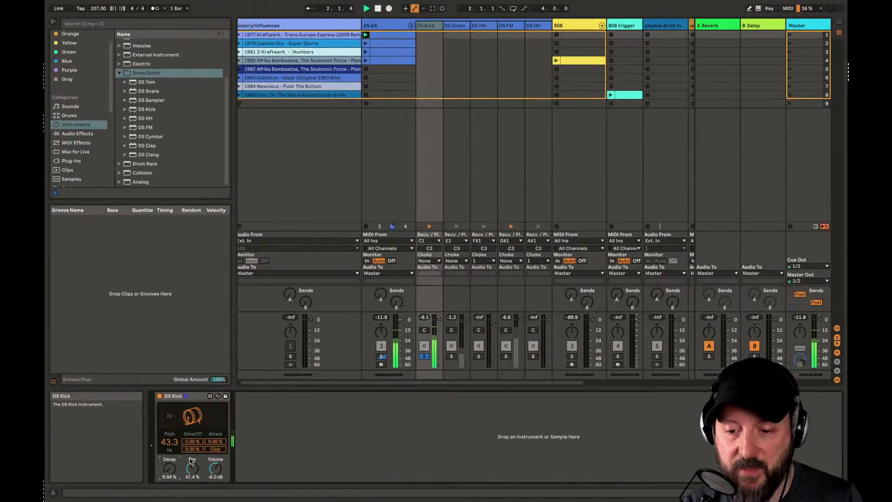
pyautogui.click(423, 356)
# - Lower the DS Snare chain's volume slightly and set the DS Kick's decay to 14.1 %
pyautogui.moveTo(466, 319); pyautogui.dragTo(466, 324)
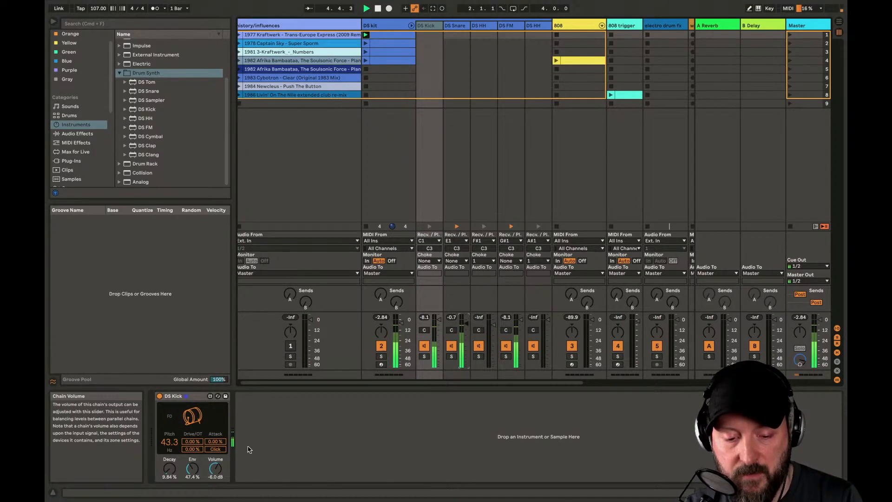
pyautogui.moveTo(170, 469); pyautogui.dragTo(170, 465)
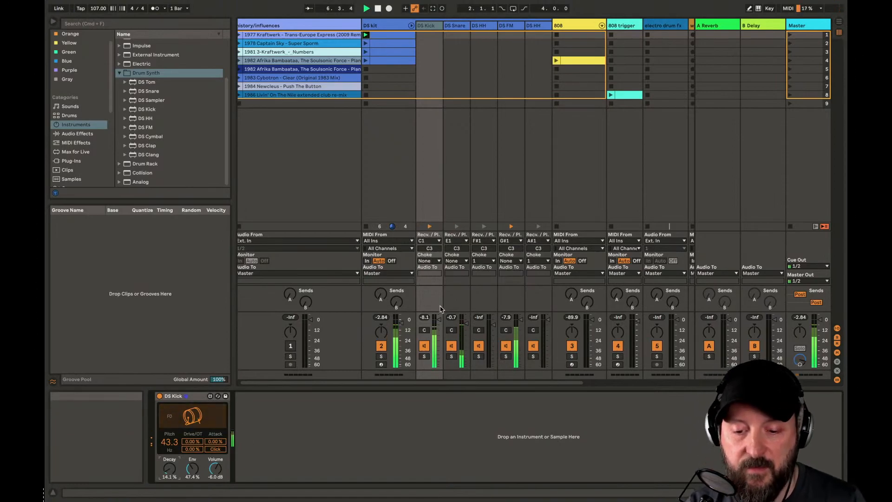
# - Compare the soloed DS Snare chain with the 1977 Kraftwerk reference clip, and show the DS Snare device
pyautogui.click(453, 357)
pyautogui.click(459, 27)
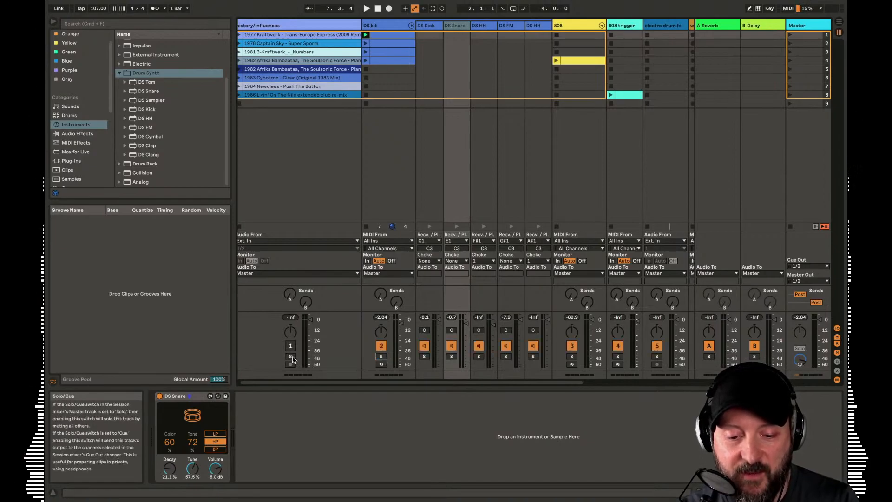
pyautogui.click(241, 34)
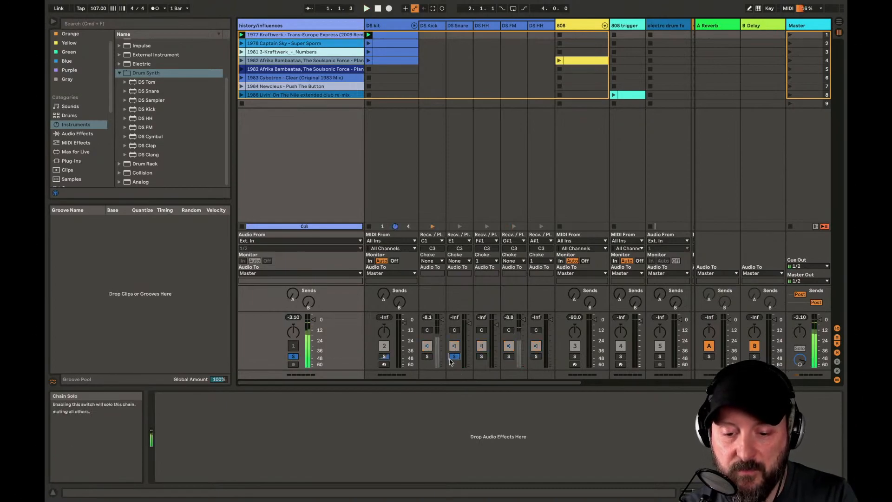
pyautogui.click(293, 356)
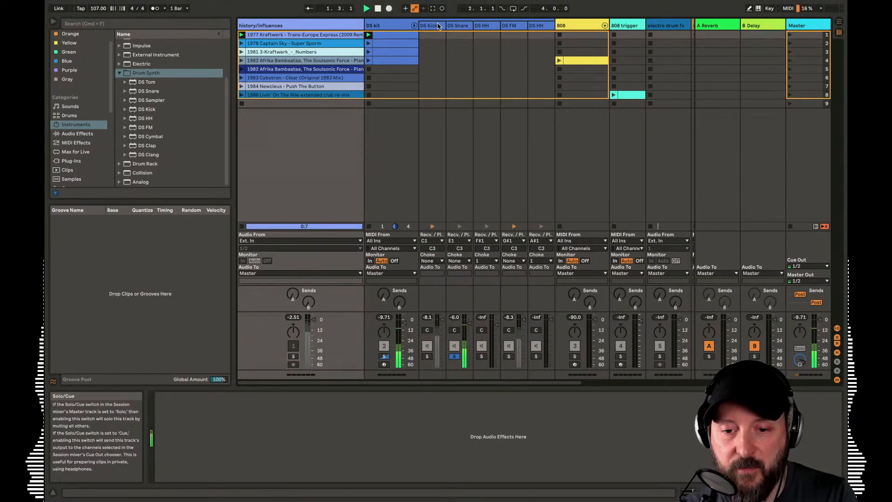
pyautogui.click(457, 26)
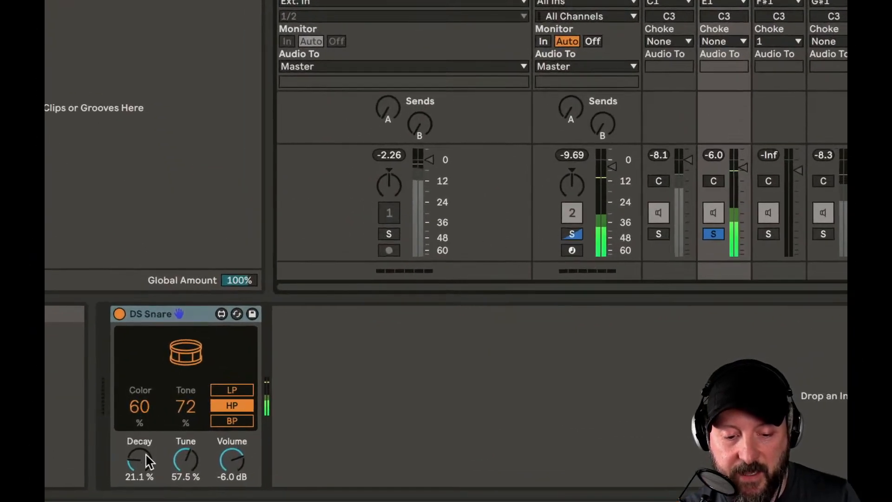
# - Set the DS Snare's decay to 13.2 %, tune to 56.7 %, color to 90 % and tone to 80 %, and unsolo its chain
pyautogui.moveTo(148, 461); pyautogui.dragTo(148, 473)
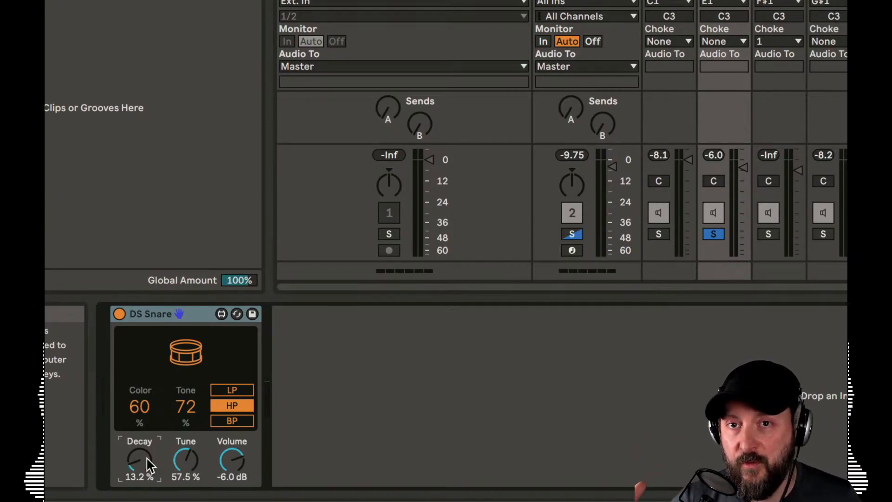
pyautogui.press('space')
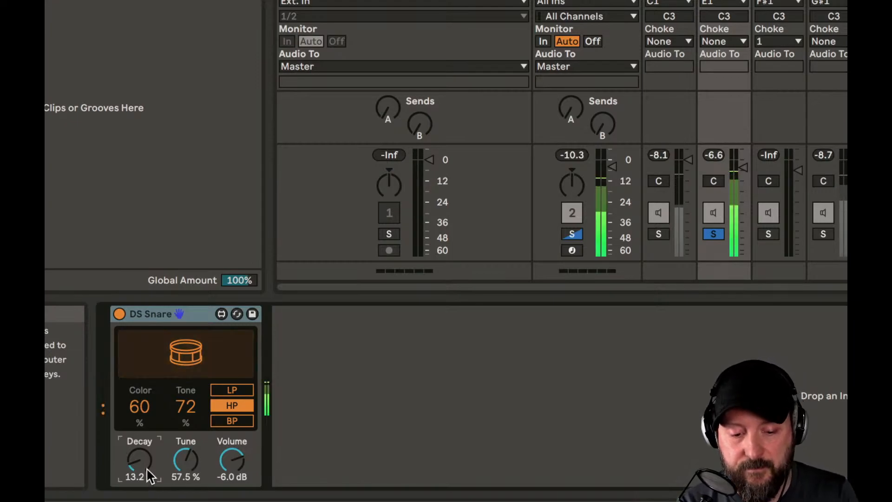
pyautogui.moveTo(144, 436); pyautogui.dragTo(186, 406)
pyautogui.moveTo(177, 458); pyautogui.dragTo(176, 459)
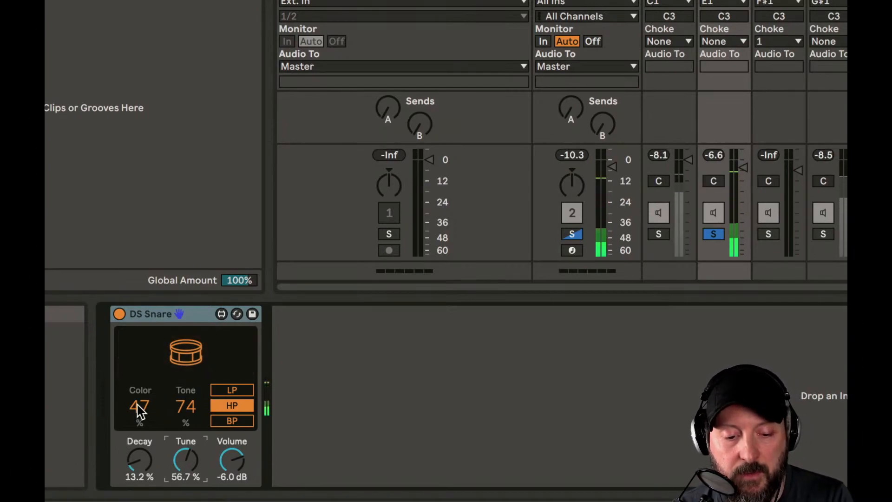
pyautogui.moveTo(140, 411); pyautogui.dragTo(188, 407)
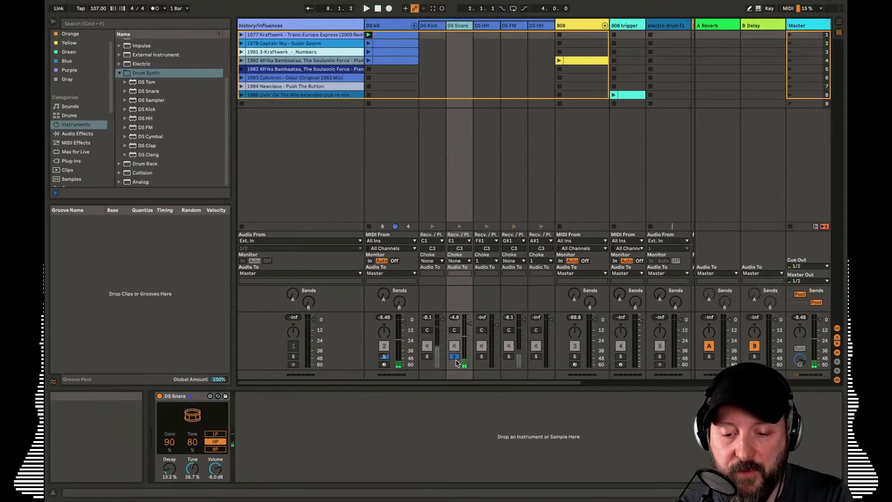
pyautogui.click(453, 357)
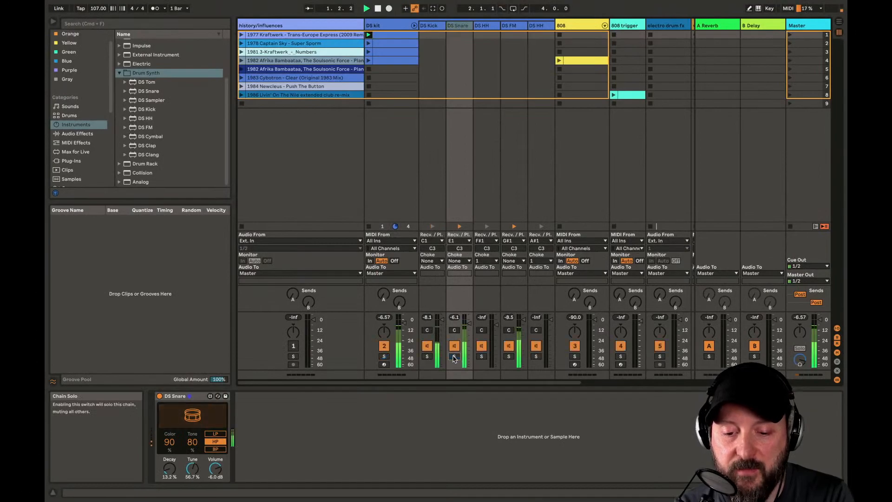
# - Show the DS FM device and solo its chain
pyautogui.click(511, 69)
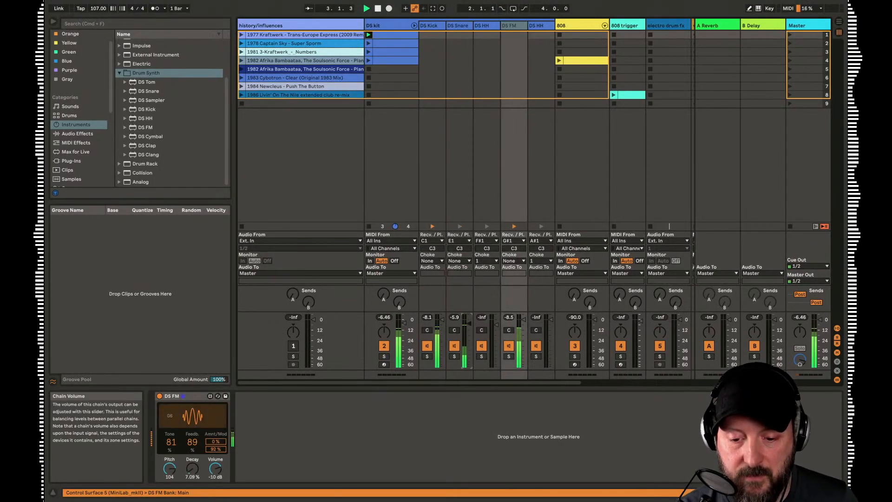
pyautogui.hscroll(1, 515, 358)
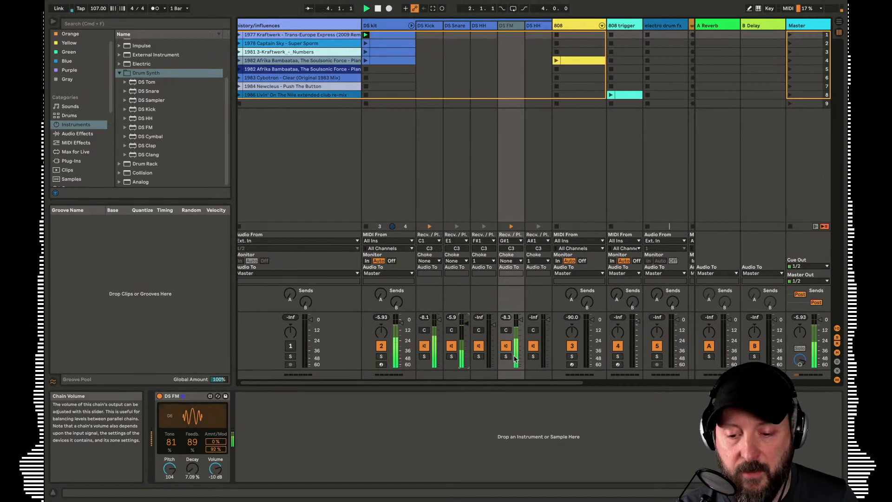
pyautogui.click(506, 357)
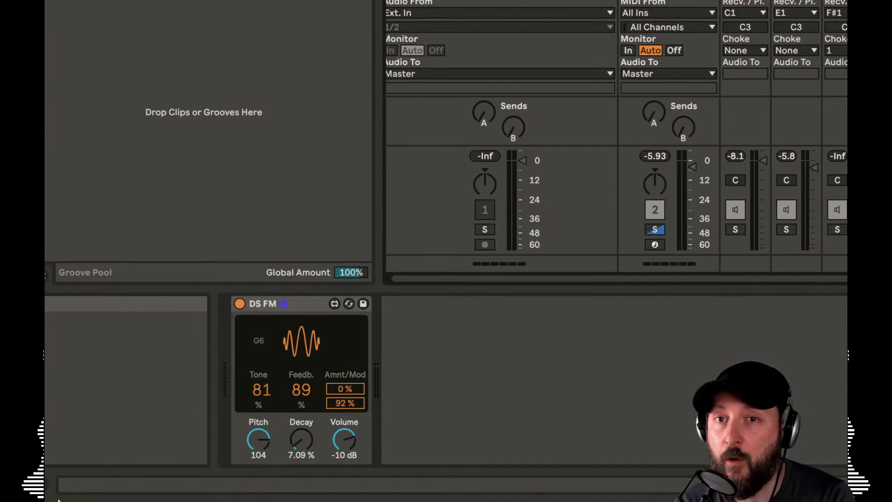
# - During playback, set the DS FM's decay to 10.2 %, pitch to 114, tone to 59 % and feedback to 88 %
pyautogui.press('space')
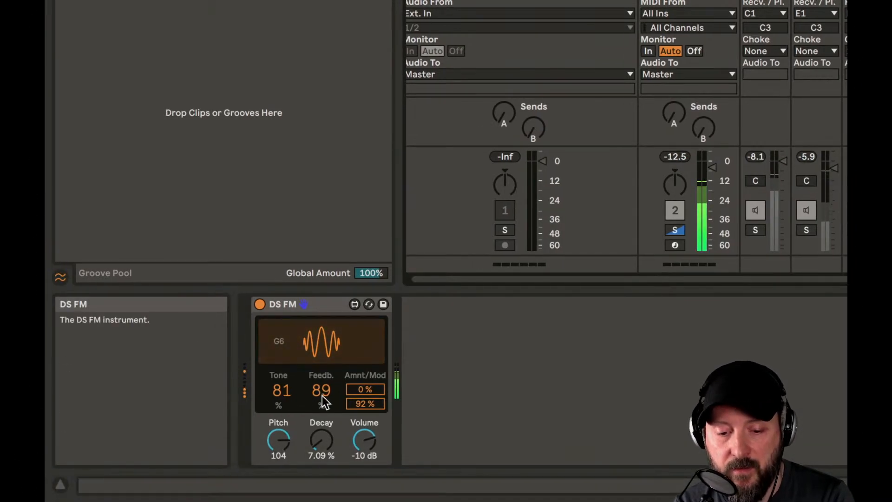
pyautogui.moveTo(301, 394); pyautogui.dragTo(316, 427)
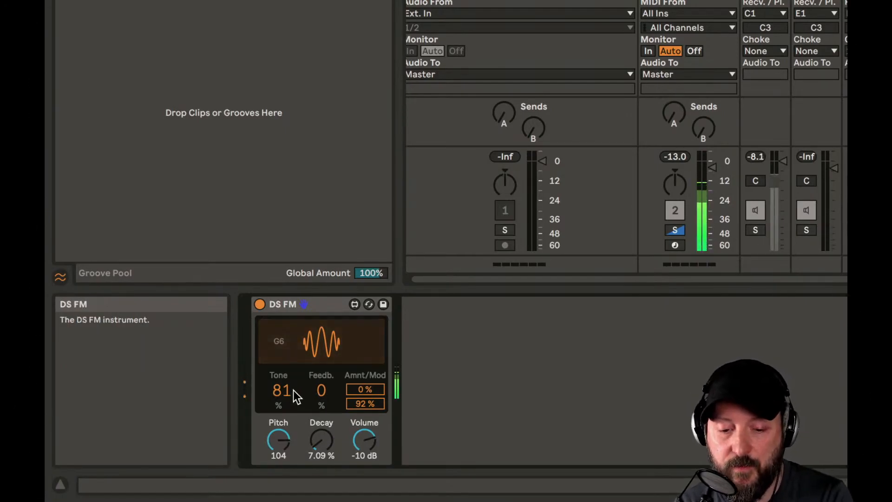
pyautogui.moveTo(319, 393); pyautogui.dragTo(318, 322)
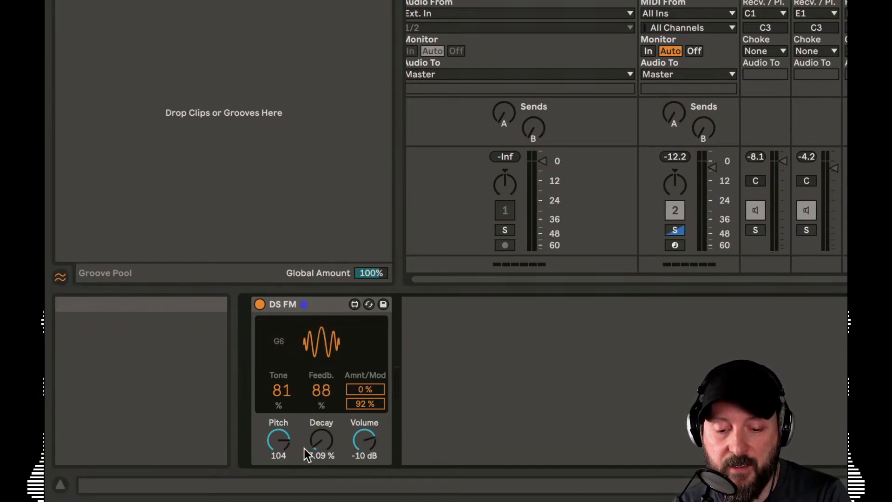
pyautogui.moveTo(306, 454); pyautogui.dragTo(281, 491)
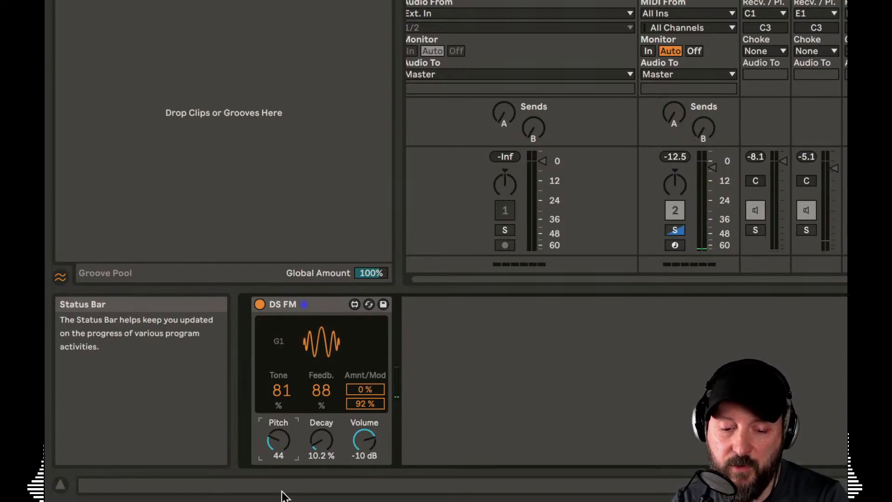
pyautogui.moveTo(283, 494); pyautogui.dragTo(288, 448)
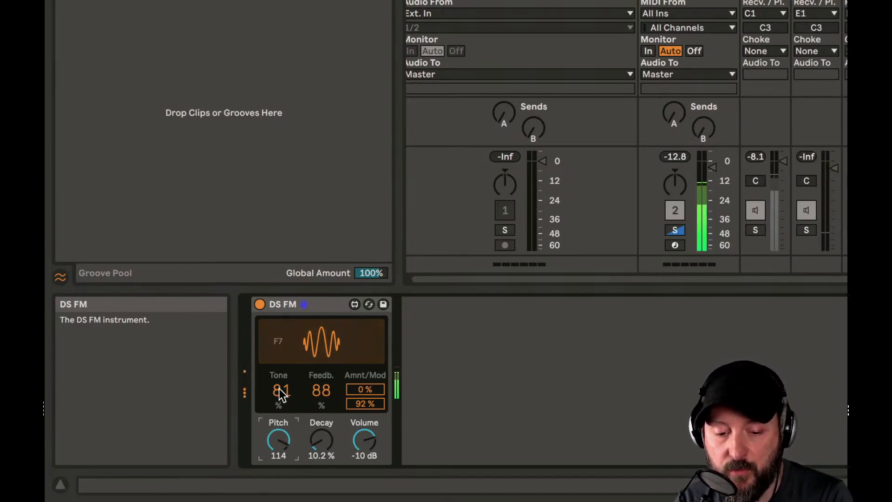
pyautogui.moveTo(282, 389)
pyautogui.mouseDown()
pyautogui.moveTo(282, 426)
pyautogui.moveTo(282, 399)
pyautogui.mouseUp()
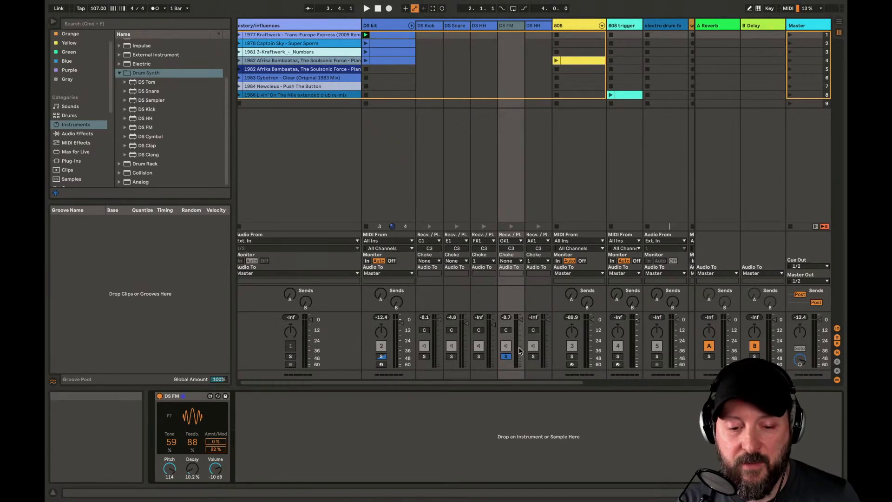
# - Compare the soloed DS FM chain with the soloed 1977 Kraftwerk reference clip, and show the DS FM device again
pyautogui.press('space')
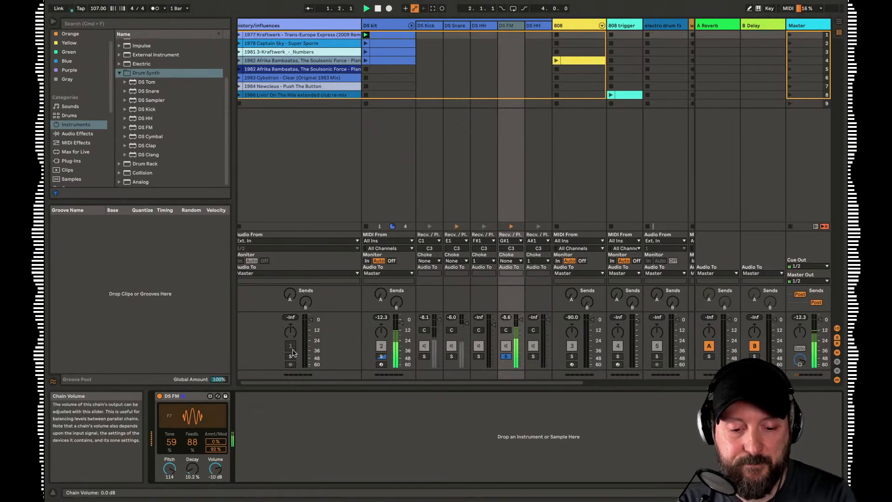
pyautogui.click(505, 356)
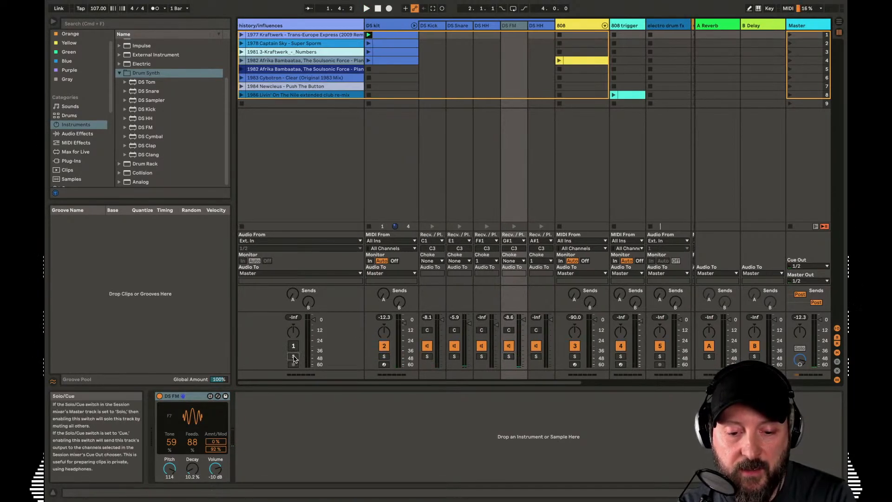
pyautogui.click(294, 356)
pyautogui.click(241, 36)
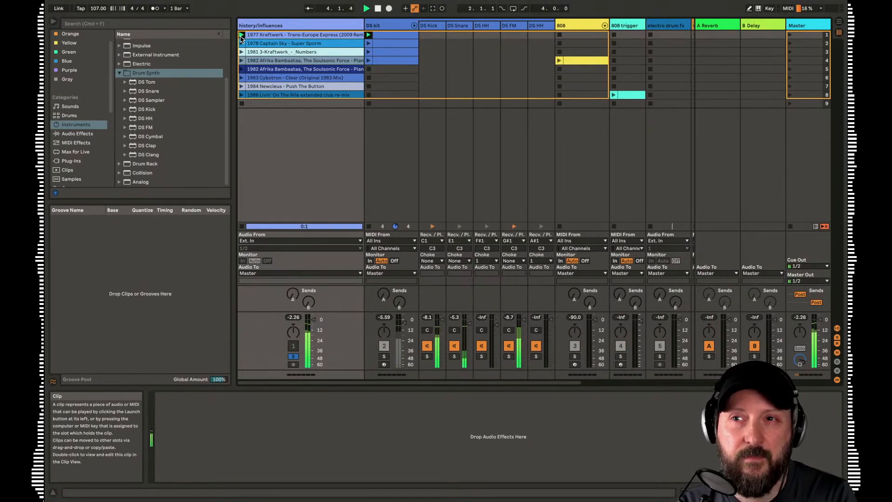
pyautogui.click(509, 356)
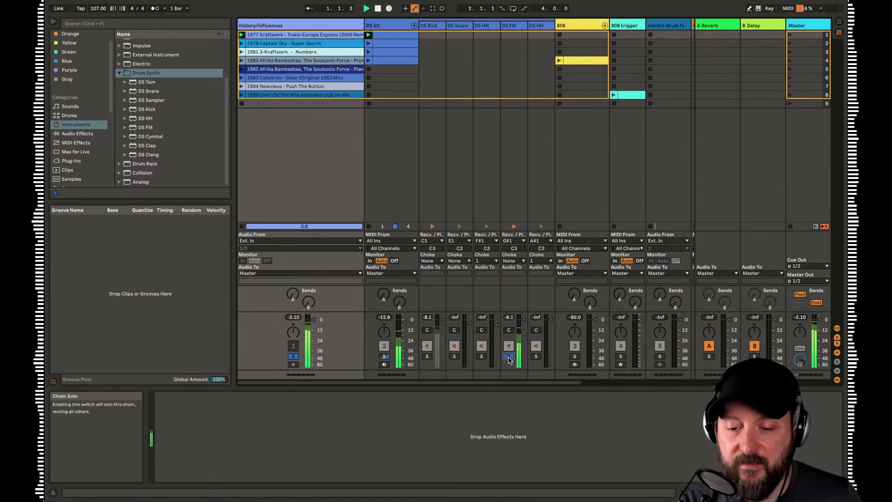
pyautogui.click(291, 359)
pyautogui.press('space')
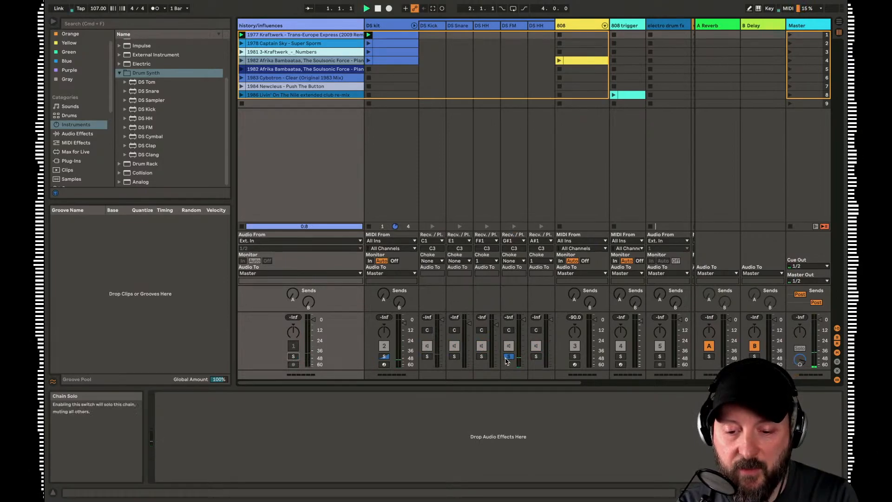
pyautogui.click(514, 56)
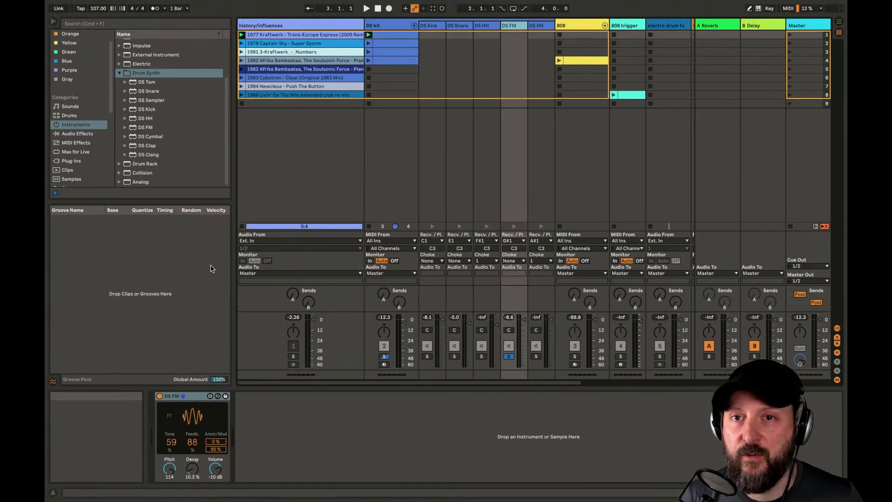
# - Add a Phaser-Flanger from the Pitch & Modulation audio effects after the DS FM
pyautogui.click(76, 133)
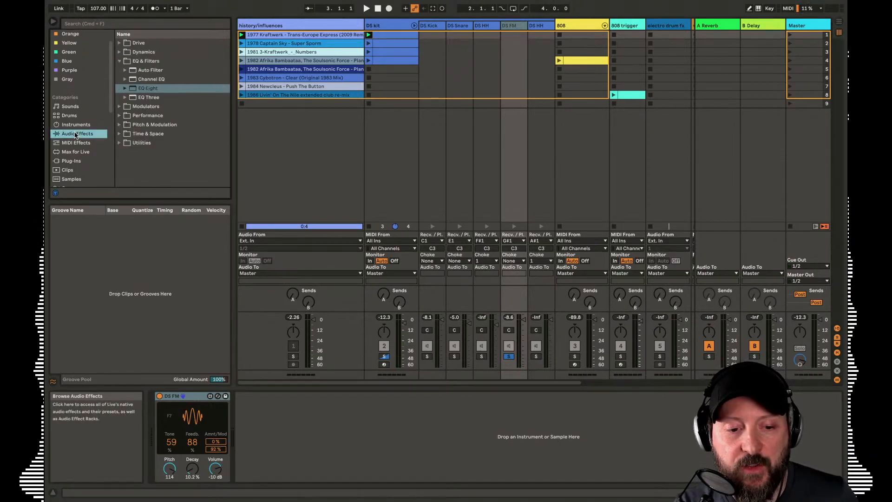
pyautogui.click(160, 107)
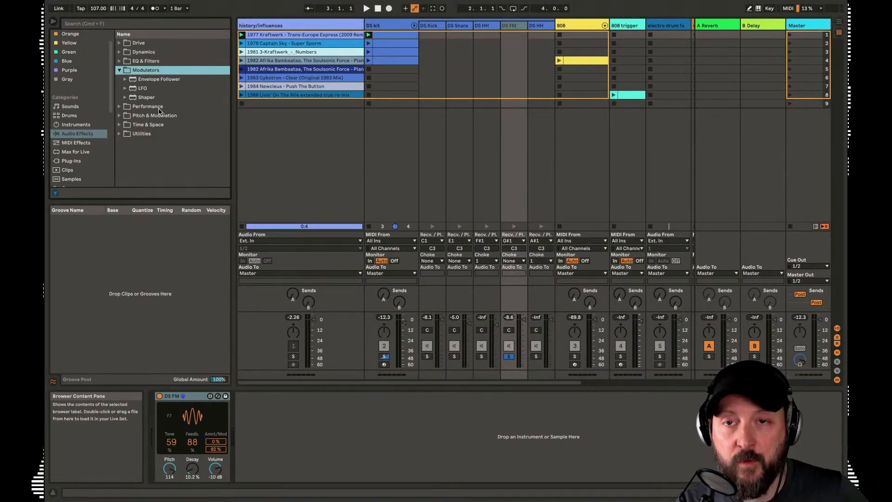
pyautogui.press('Down')
pyautogui.press('Down')
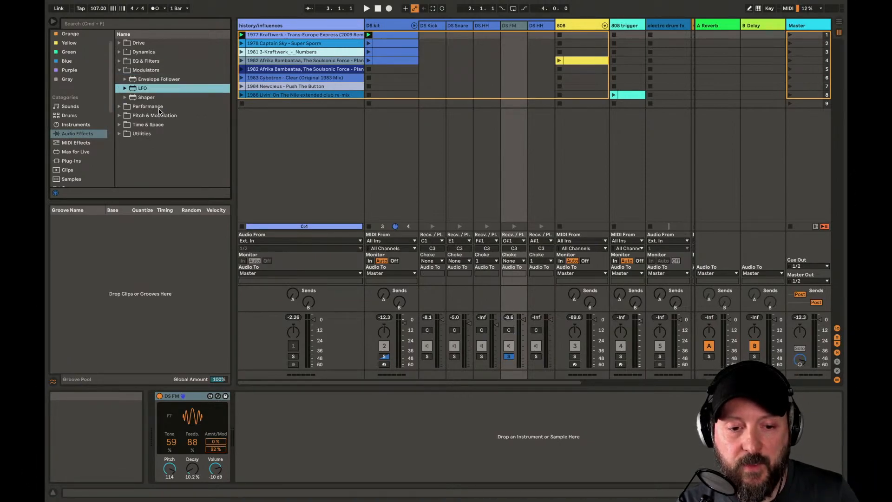
pyautogui.press('Left')
pyautogui.press('Left')
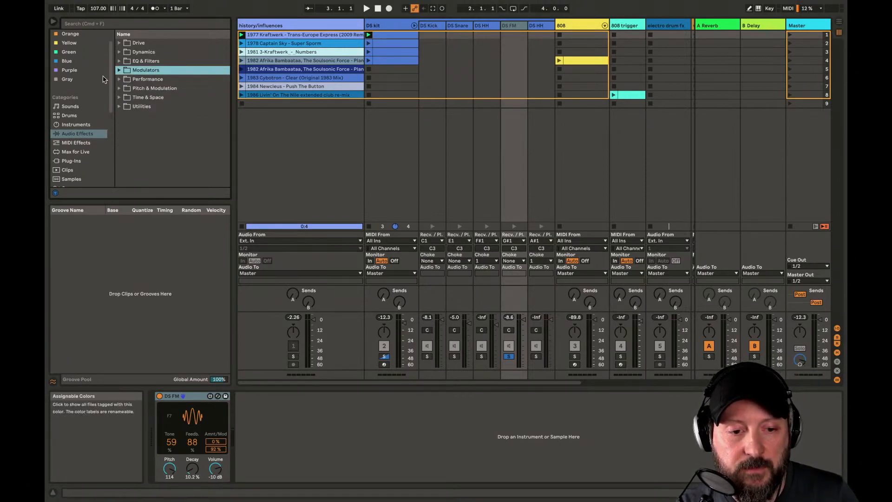
pyautogui.scroll(2, 92, 99)
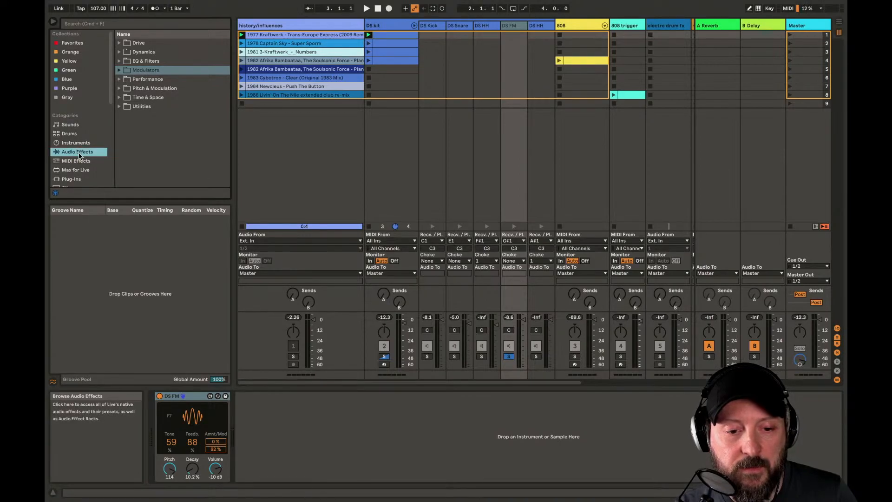
pyautogui.click(165, 69)
pyautogui.press('Down')
pyautogui.press('Down')
pyautogui.press('Right')
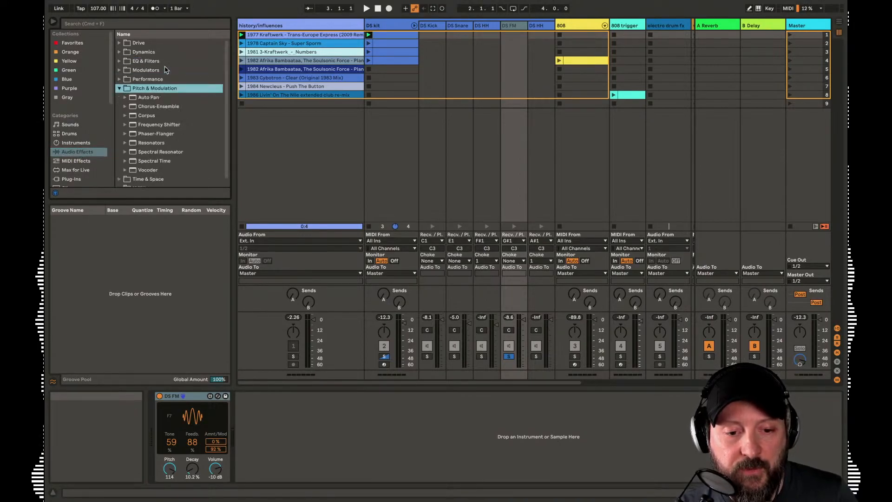
pyautogui.press('Down')
pyautogui.press('Down')
pyautogui.press('Down')
pyautogui.press('Down')
pyautogui.press('Down')
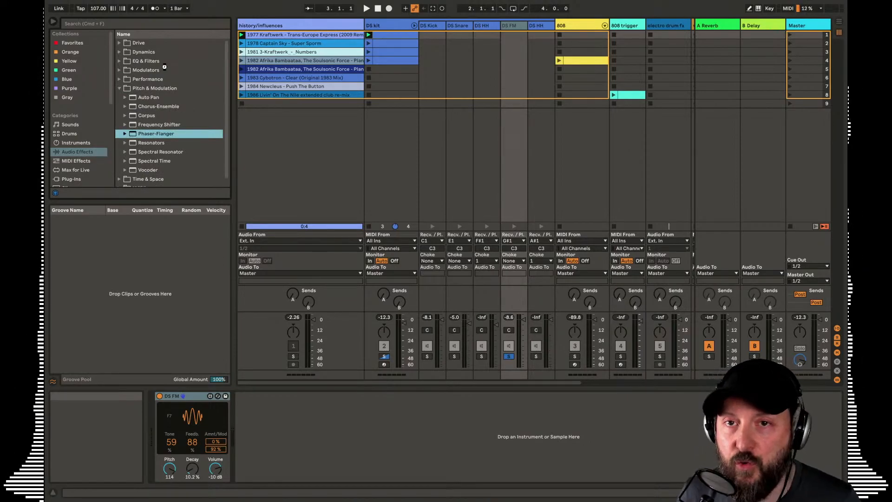
pyautogui.press('Return')
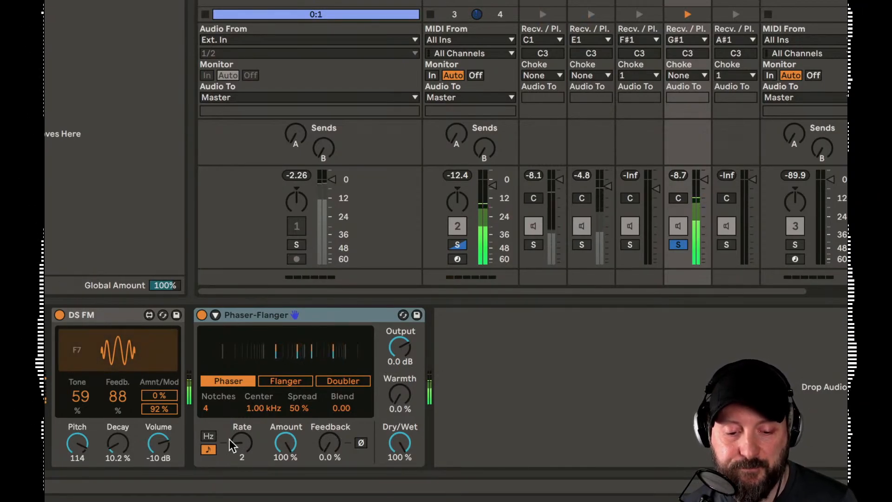
# - Switch the Phaser-Flanger's modulation rate from synced to Hz and set its frequency to 0.03 Hz
pyautogui.press('space')
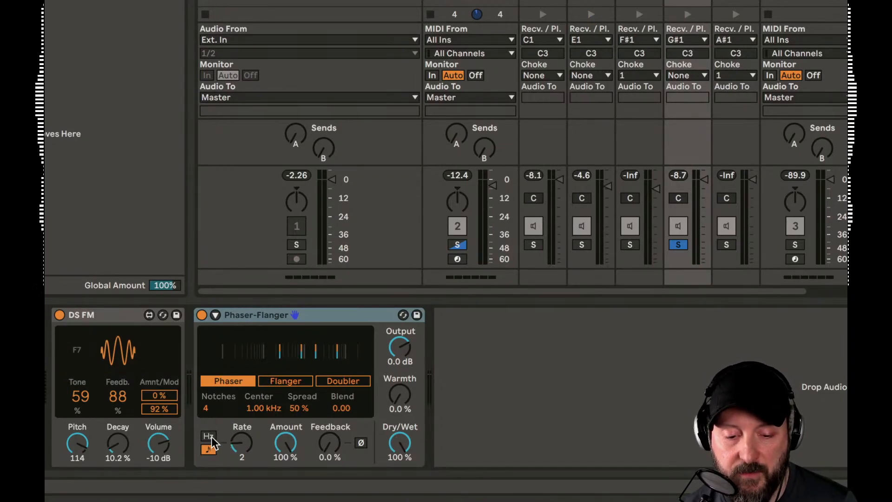
pyautogui.click(210, 437)
pyautogui.moveTo(241, 442); pyautogui.dragTo(242, 447)
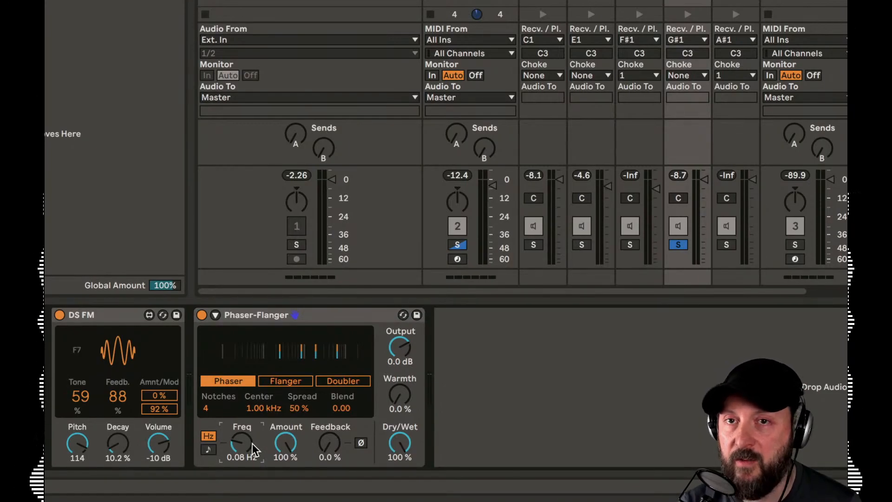
pyautogui.press('space')
pyautogui.moveTo(249, 444); pyautogui.dragTo(249, 452)
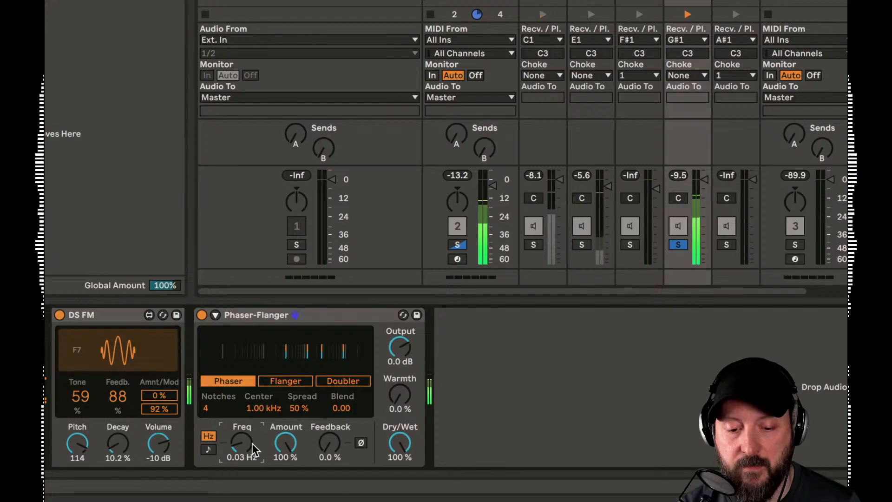
# - Set the phaser's center to 2.39 kHz, spread to 72 %, amount to 78 % and notches to 2
pyautogui.moveTo(297, 408); pyautogui.dragTo(226, 406)
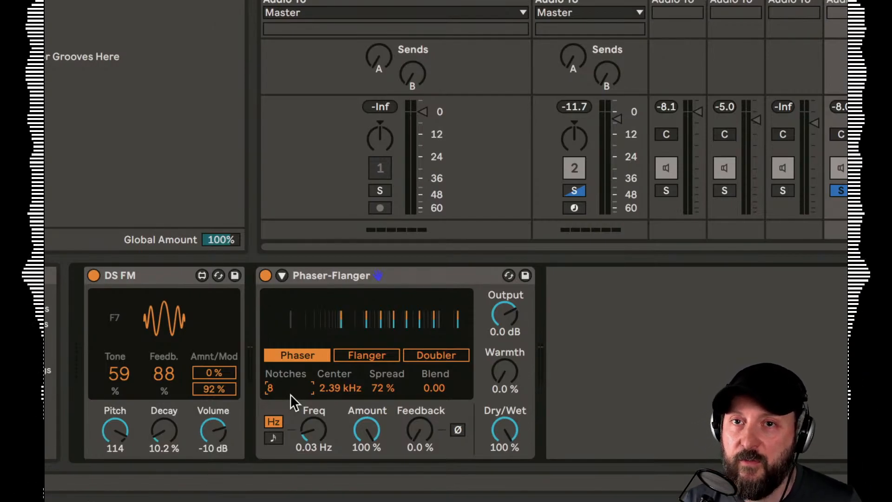
pyautogui.press('space')
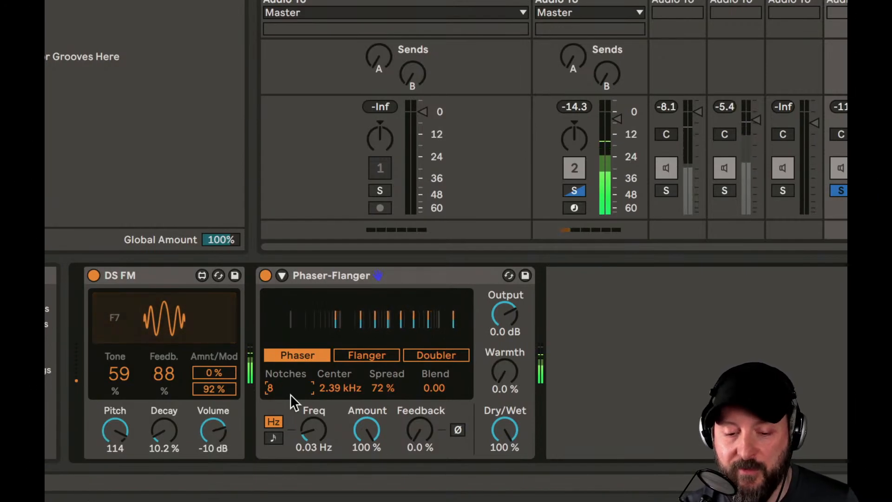
pyautogui.moveTo(377, 428); pyautogui.dragTo(378, 436)
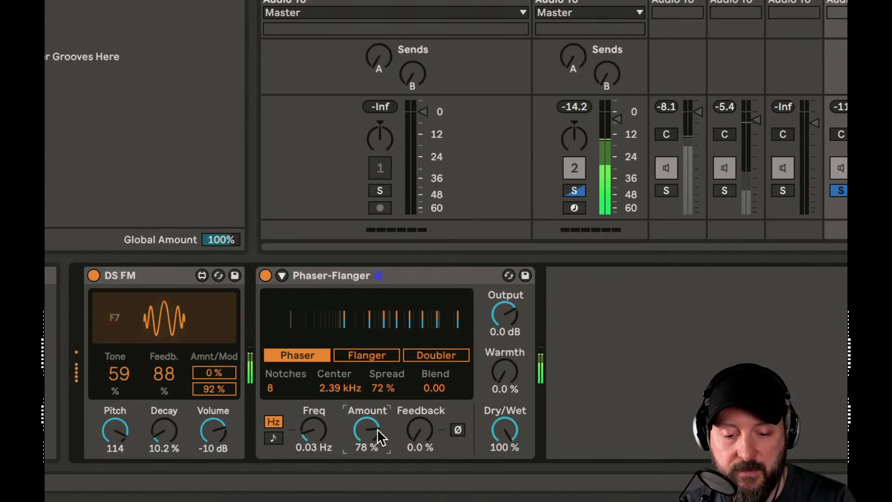
pyautogui.moveTo(278, 385); pyautogui.dragTo(278, 400)
# - Try the Phaser-Flanger's Flanger mode and its feedback, and switch back to Phaser mode
pyautogui.click(366, 356)
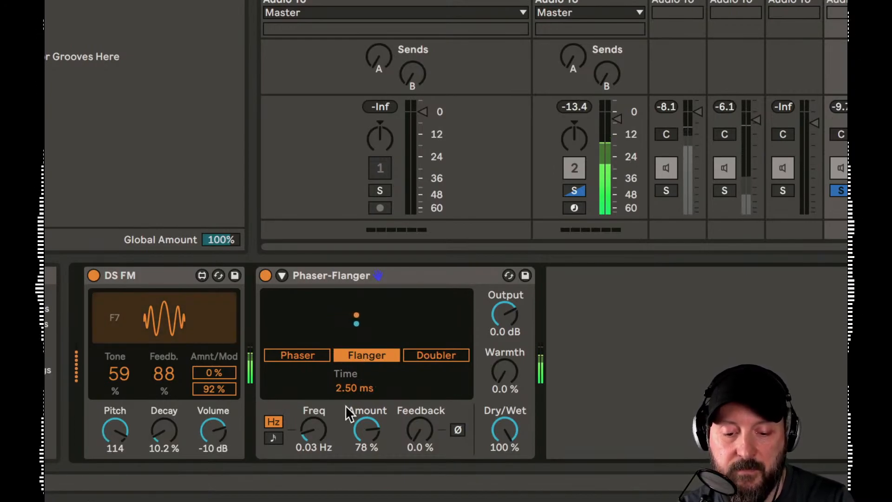
pyautogui.moveTo(420, 430)
pyautogui.mouseDown()
pyautogui.moveTo(419, 387)
pyautogui.moveTo(416, 433)
pyautogui.mouseUp()
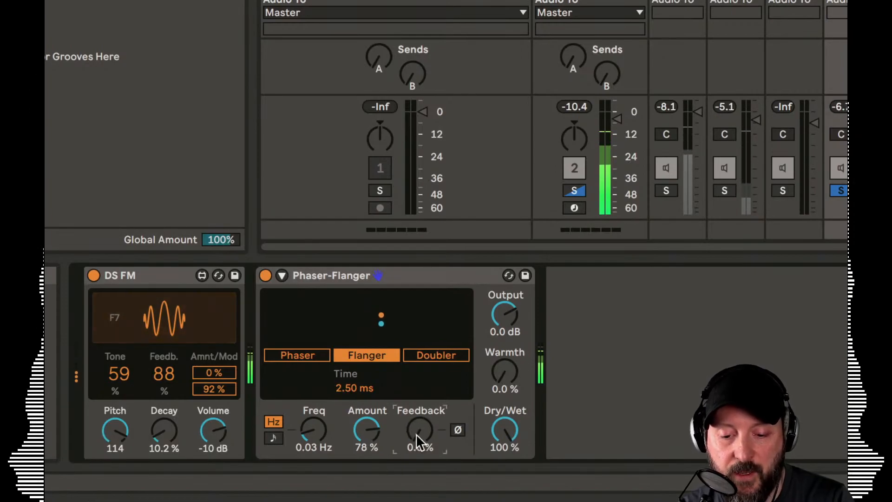
pyautogui.click(308, 351)
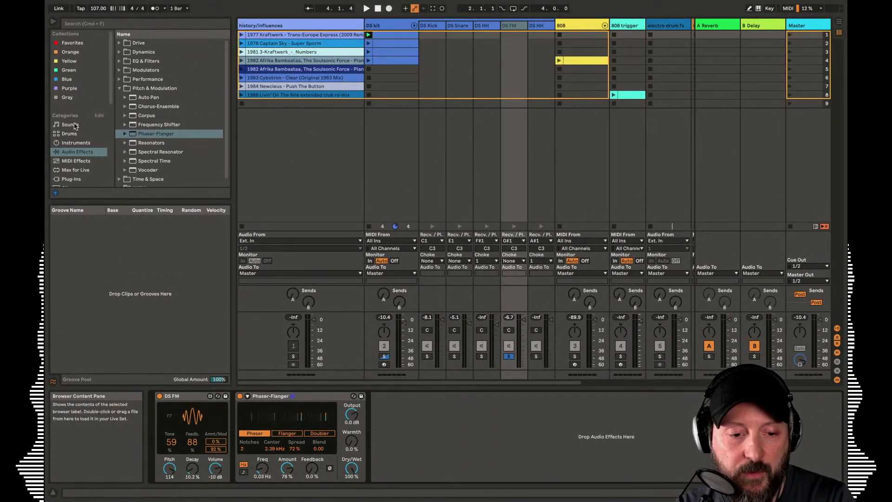
# - Add an EQ Eight from the EQ & Filters audio effects after the Phaser-Flanger
pyautogui.click(84, 144)
pyautogui.click(83, 153)
pyautogui.click(149, 61)
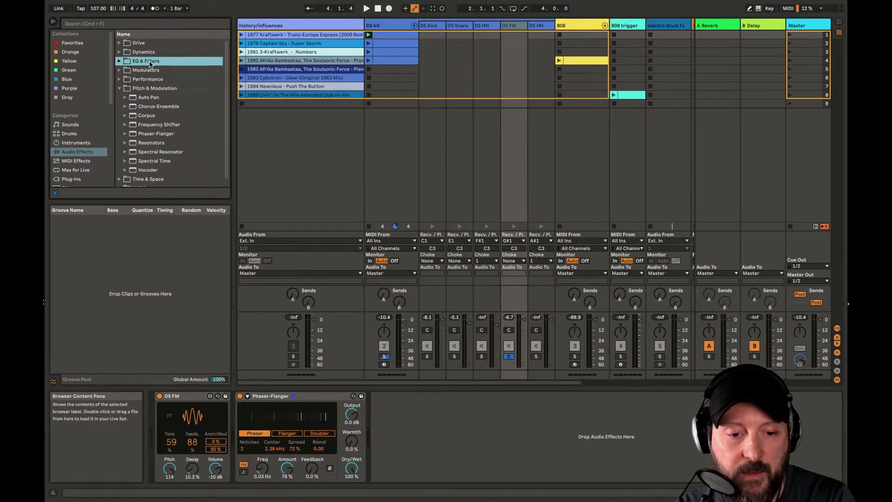
pyautogui.click(149, 62)
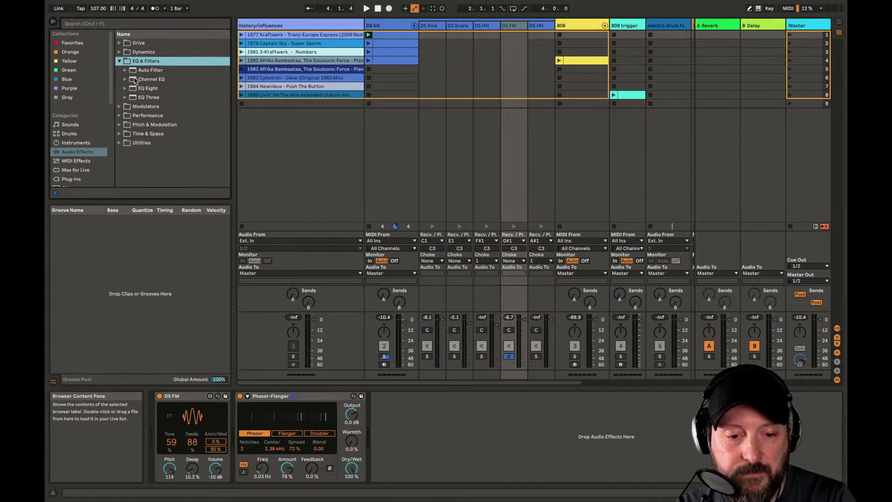
pyautogui.moveTo(134, 90); pyautogui.dragTo(133, 120)
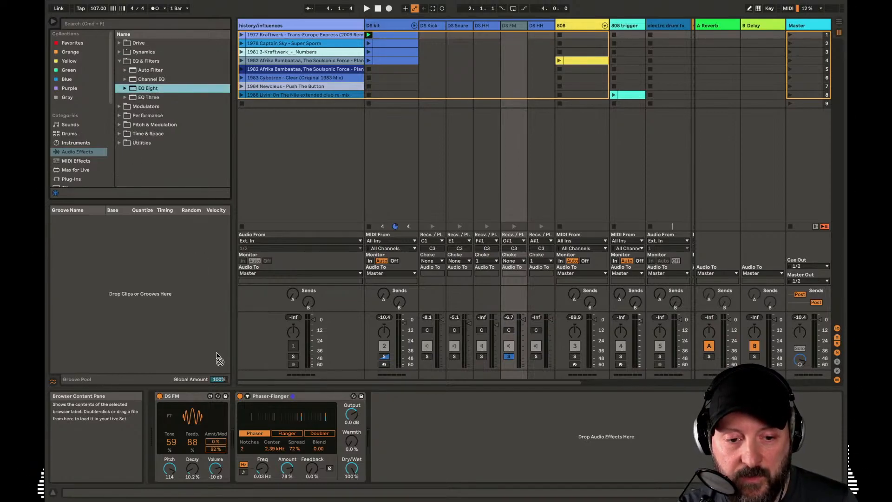
pyautogui.moveTo(218, 388)
pyautogui.mouseDown()
pyautogui.moveTo(228, 412)
pyautogui.moveTo(418, 472)
pyautogui.mouseUp()
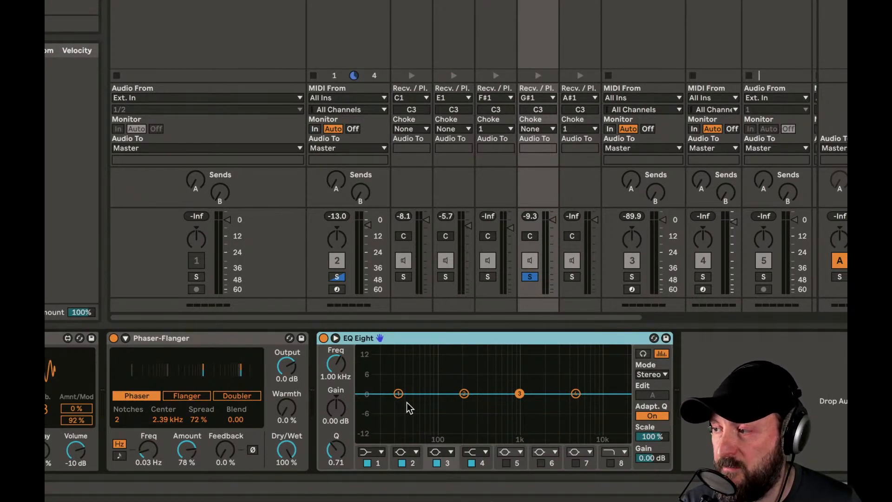
# - Change the EQ Eight's band 1 to a low-cut filter and expand the EQ's display
pyautogui.click(380, 452)
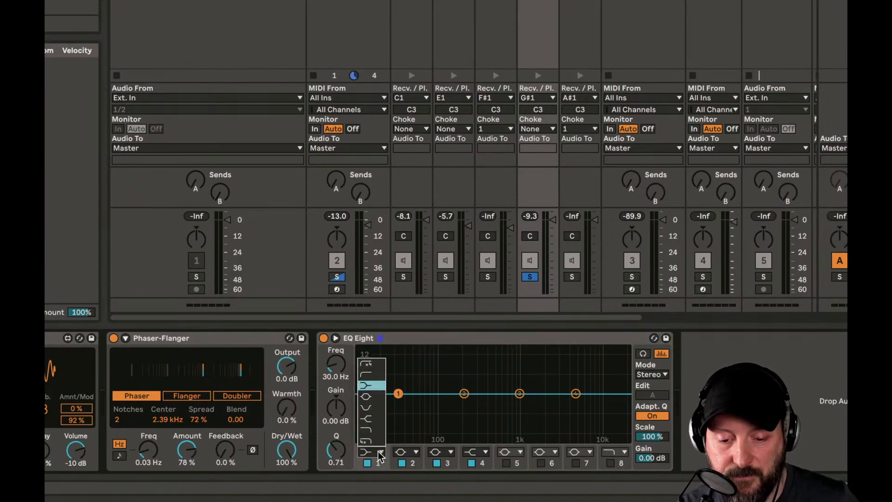
pyautogui.click(379, 375)
pyautogui.click(335, 338)
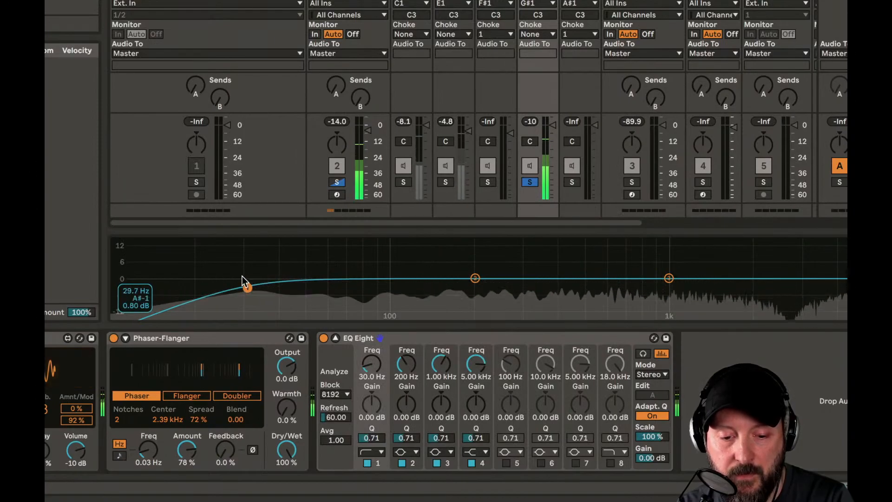
# - Set the EQ Eight's band 1 low cut to 213 Hz with a Q of 0.46, and unsolo the DS FM pad
pyautogui.moveTo(245, 287); pyautogui.dragTo(482, 293)
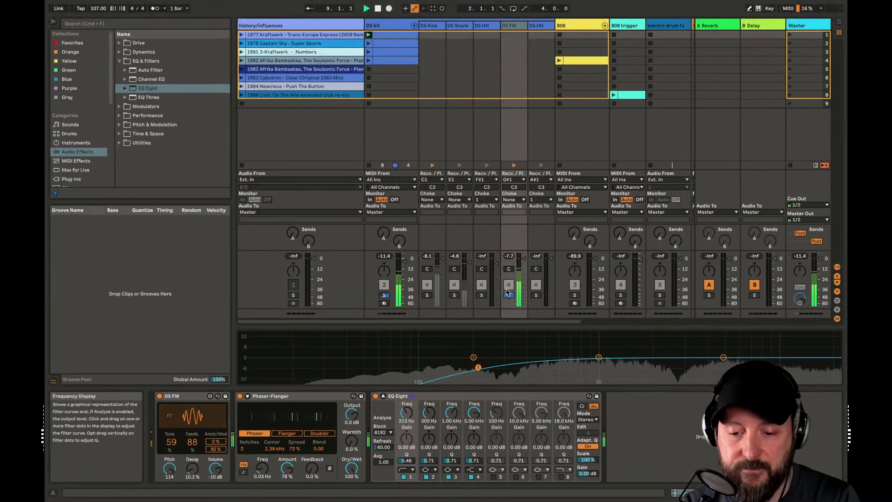
pyautogui.click(530, 182)
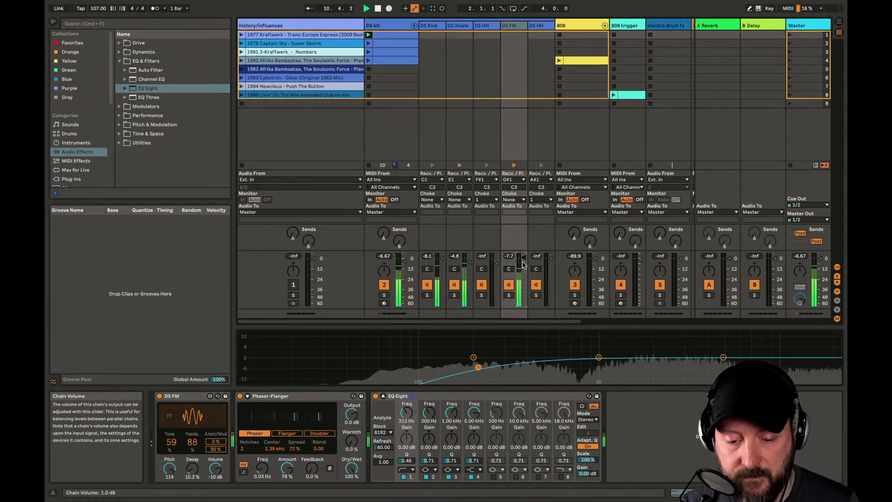
# - Lower the Phaser-Flanger's dry/wet to 72 % and cut the EQ Eight's band 3 by 8.33 dB at 715 Hz
pyautogui.moveTo(354, 466); pyautogui.dragTo(354, 479)
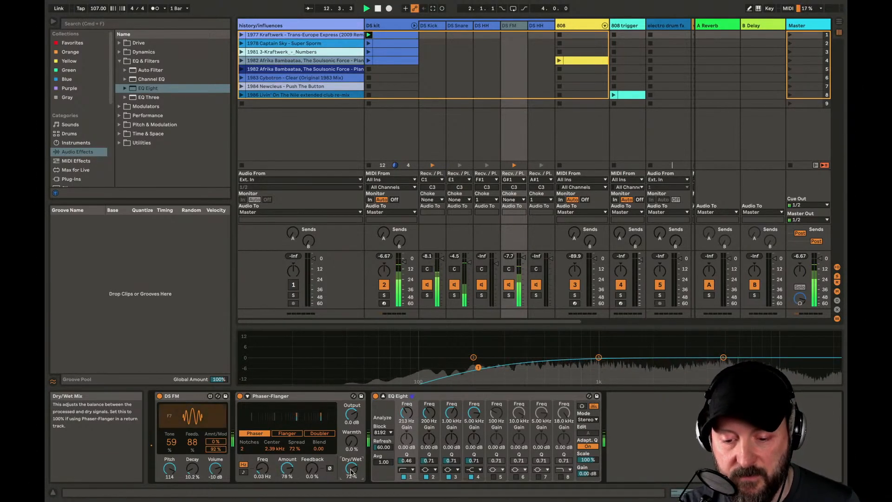
pyautogui.moveTo(601, 363); pyautogui.dragTo(632, 371)
pyautogui.moveTo(574, 374); pyautogui.dragTo(573, 373)
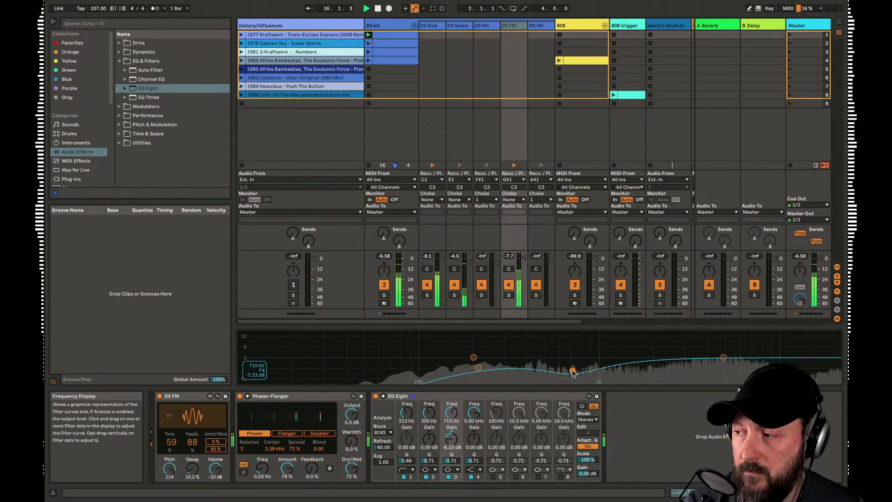
pyautogui.press('space')
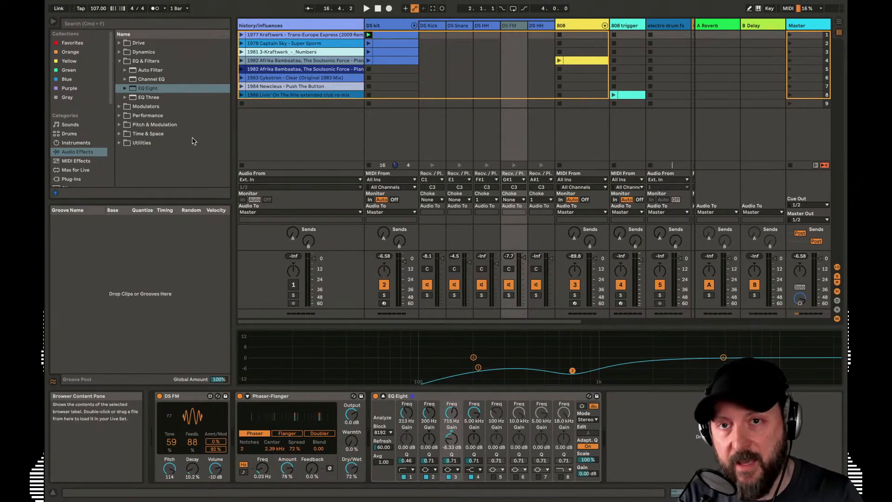
# - Add an Echo from the Time & Space audio effects between the DS FM and the Phaser-Flanger
pyautogui.click(154, 64)
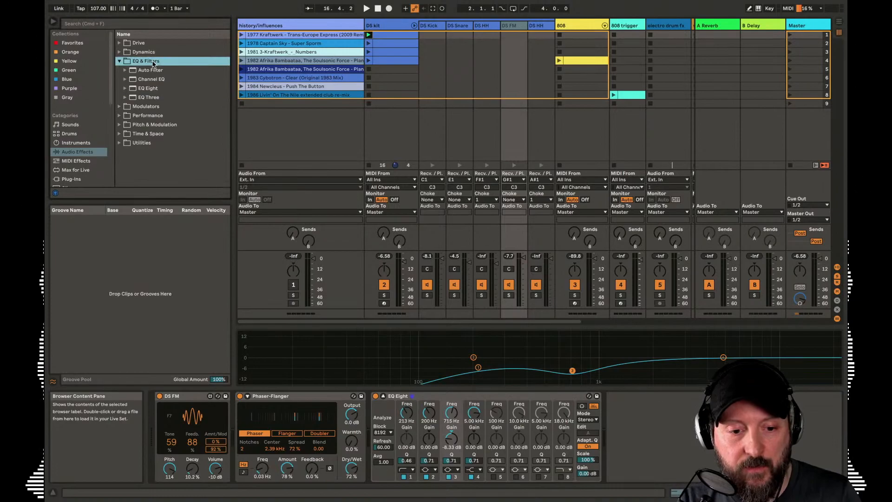
pyautogui.press('Left')
pyautogui.press('Down')
pyautogui.press('Down')
pyautogui.press('Down')
pyautogui.press('Down')
pyautogui.press('Right')
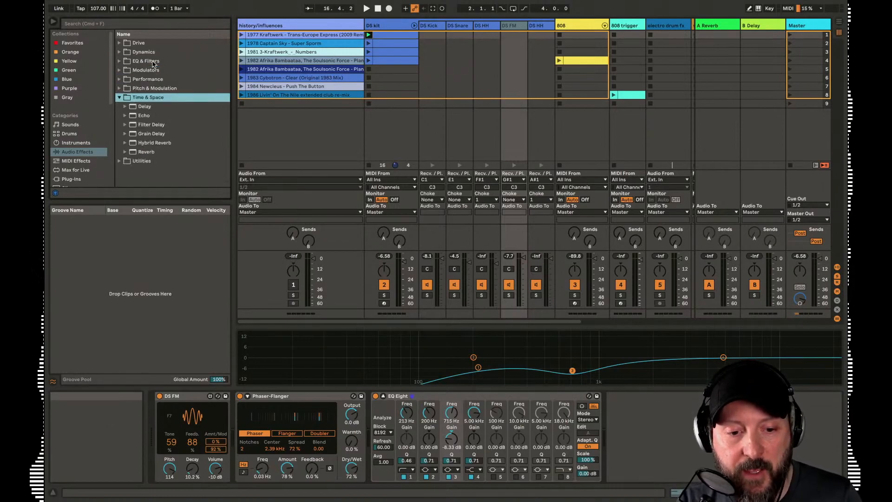
pyautogui.press('Down')
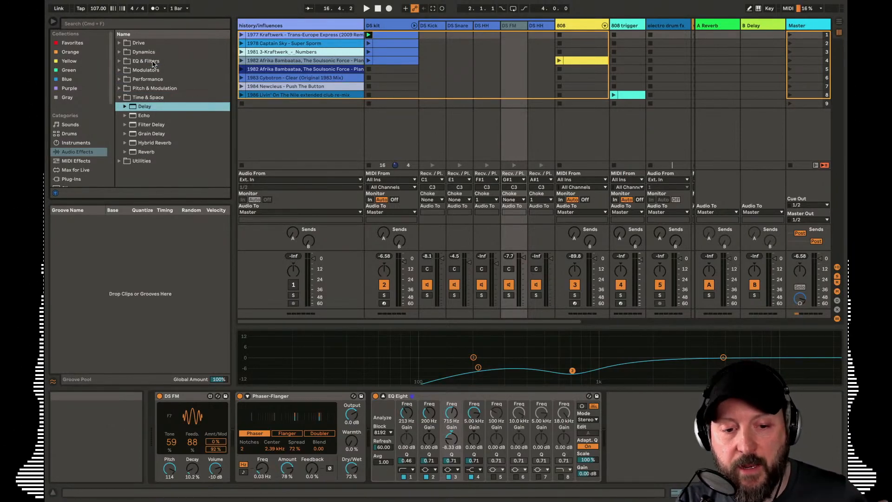
pyautogui.press('Down')
pyautogui.press('Down')
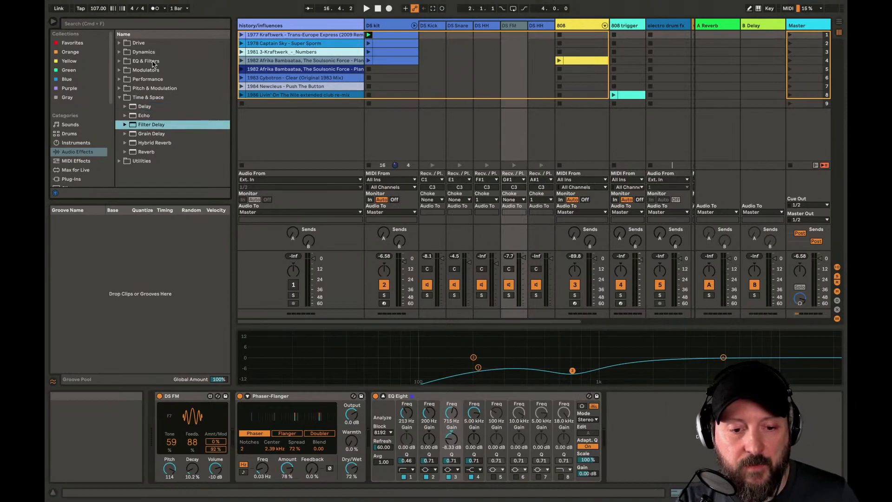
pyautogui.press('Up')
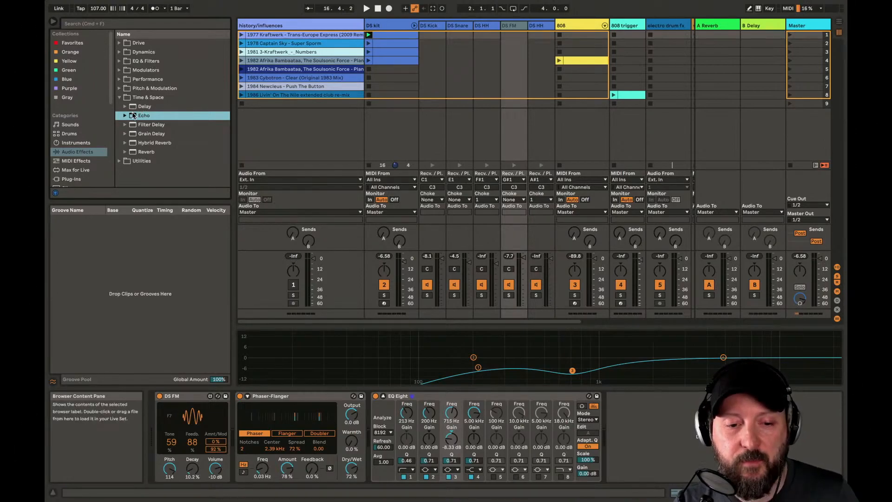
pyautogui.moveTo(132, 115); pyautogui.dragTo(263, 447)
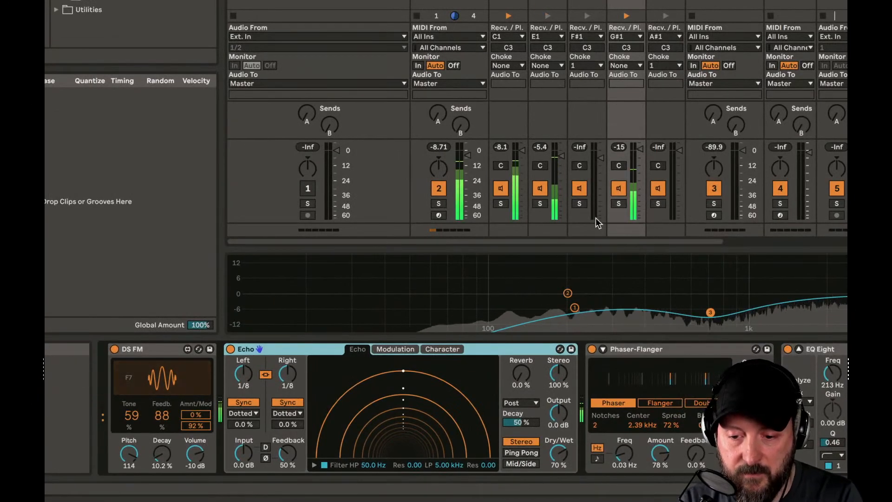
# - Solo the DS FM pad, set the Echo's feedback to 27 % and expand its filter display
pyautogui.click(618, 203)
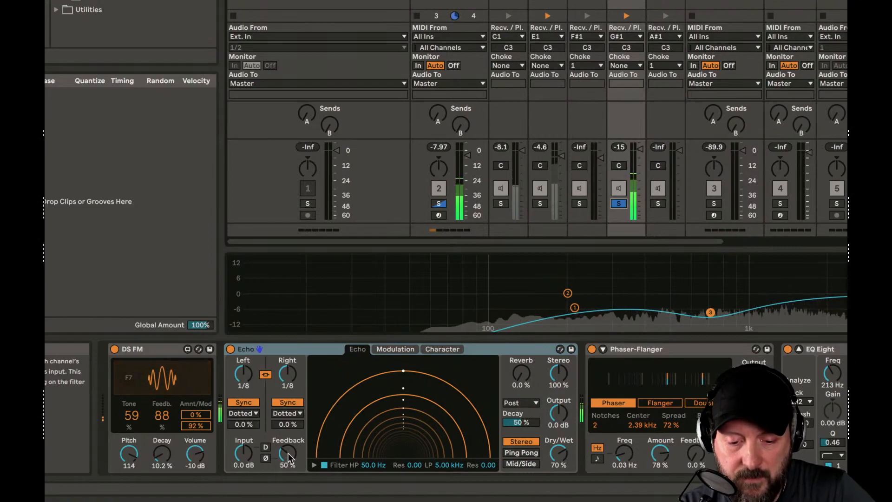
pyautogui.moveTo(288, 455); pyautogui.dragTo(288, 473)
pyautogui.click(314, 464)
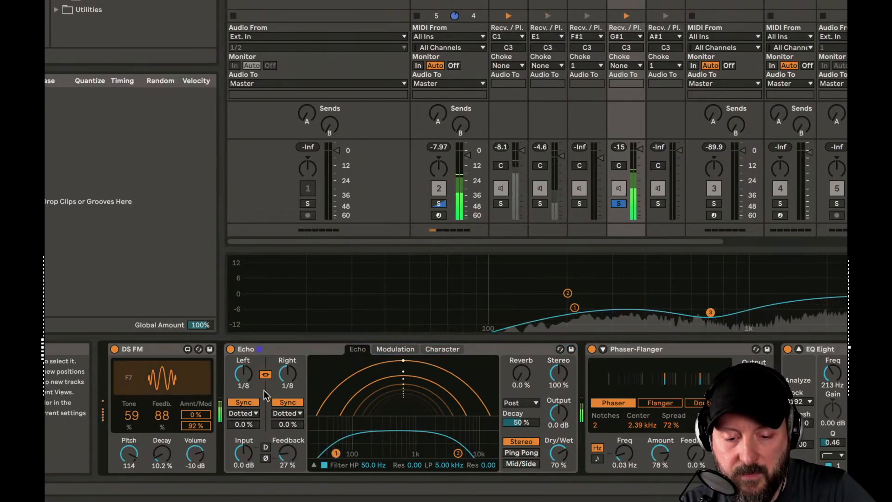
# - Try a 1/16 delay on the Echo, and set its linked synced delay times to 1/8 with straight Notes division
pyautogui.moveTo(240, 381); pyautogui.dragTo(241, 389)
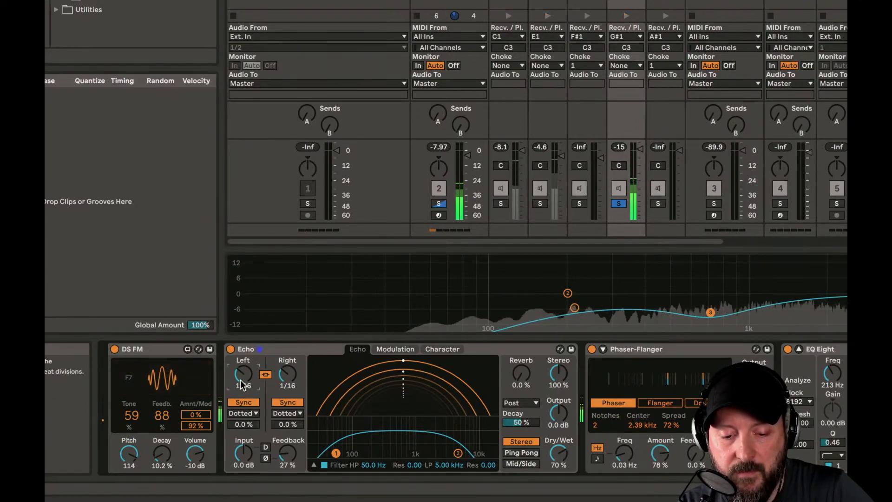
pyautogui.click(245, 414)
pyautogui.click(240, 444)
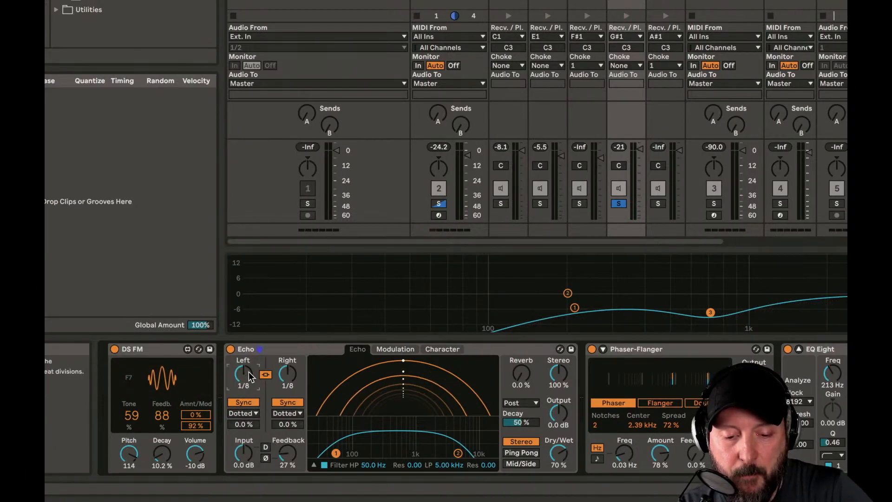
pyautogui.click(242, 412)
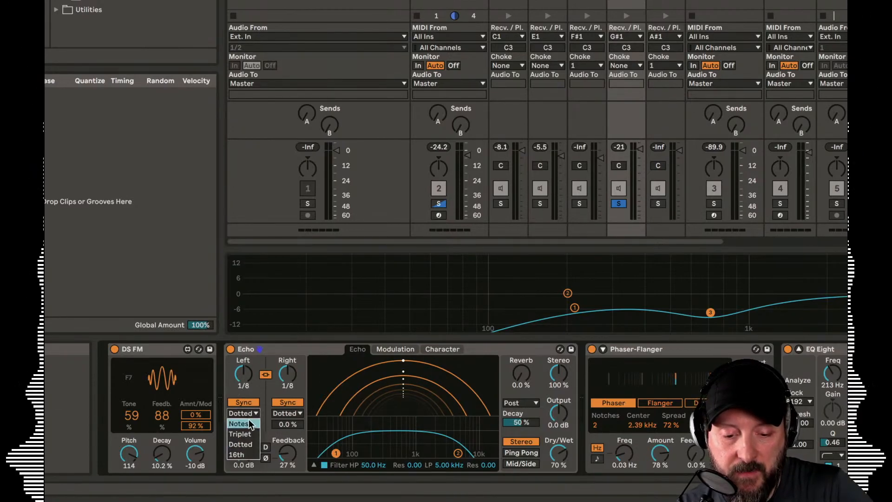
pyautogui.click(246, 419)
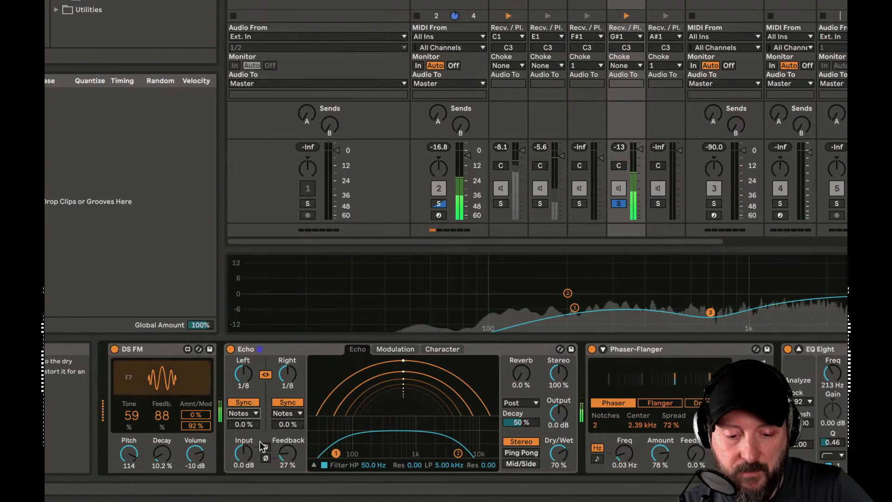
# - Set the Echo's dry/wet to 21 % and filter its repeats with a 145 Hz high-pass and a 12.8 kHz low-pass
pyautogui.moveTo(559, 453); pyautogui.dragTo(559, 483)
pyautogui.moveTo(458, 453); pyautogui.dragTo(476, 451)
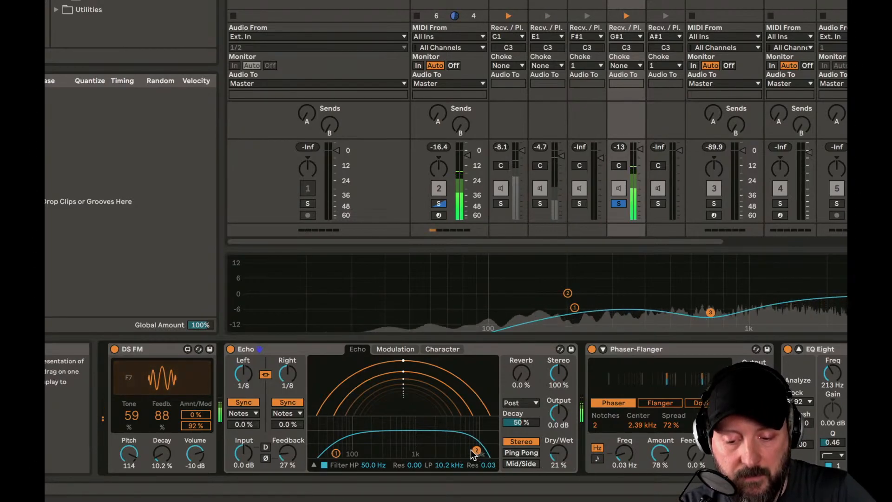
pyautogui.moveTo(341, 451); pyautogui.dragTo(364, 451)
pyautogui.moveTo(476, 450); pyautogui.dragTo(484, 454)
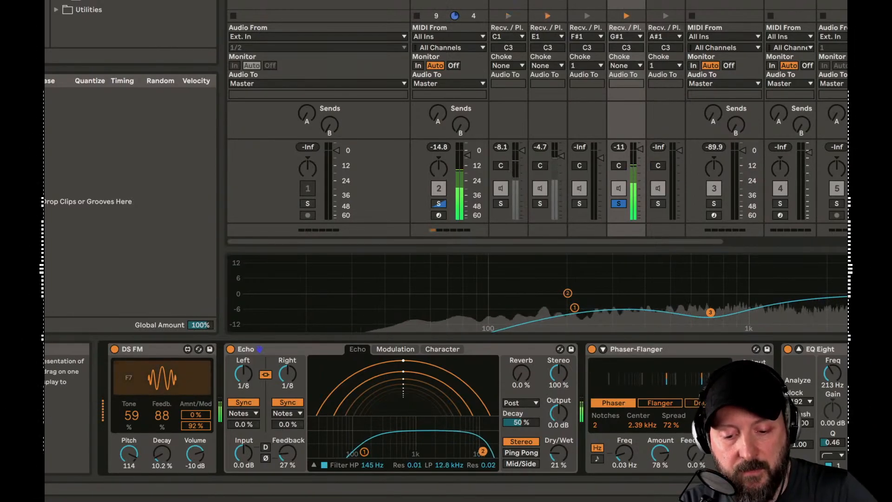
# - Pan the DS FM pad to 12R with its volume at -0.3 dB, and unsolo it
pyautogui.moveTo(618, 165); pyautogui.dragTo(640, 151)
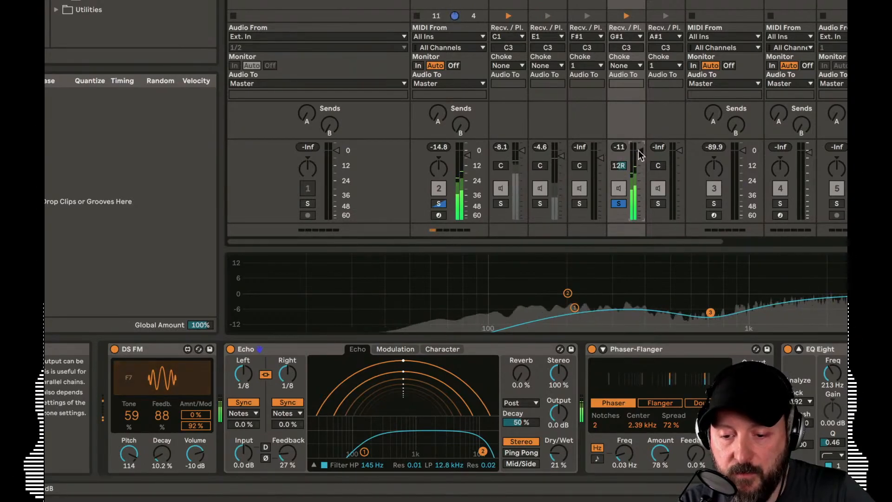
pyautogui.click(618, 204)
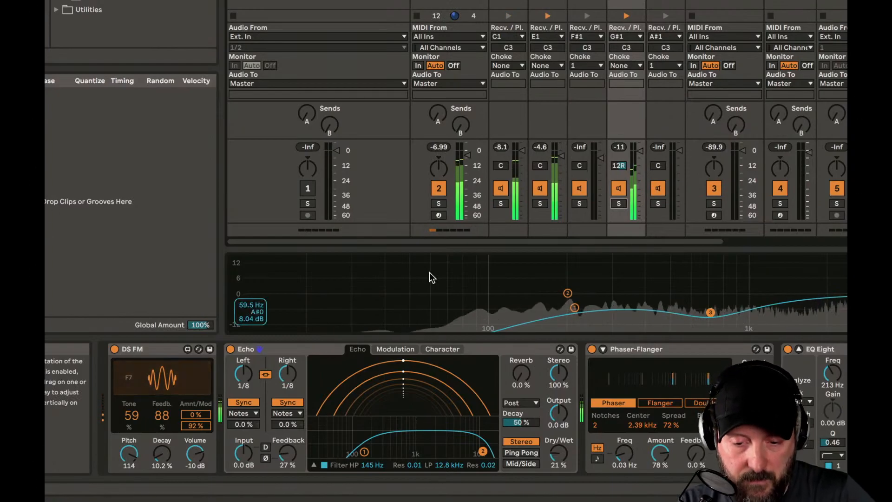
# - Raise the Echo's high-pass to 204 Hz and switch its delay from synced to a free time of 405 ms
pyautogui.moveTo(364, 452); pyautogui.dragTo(373, 451)
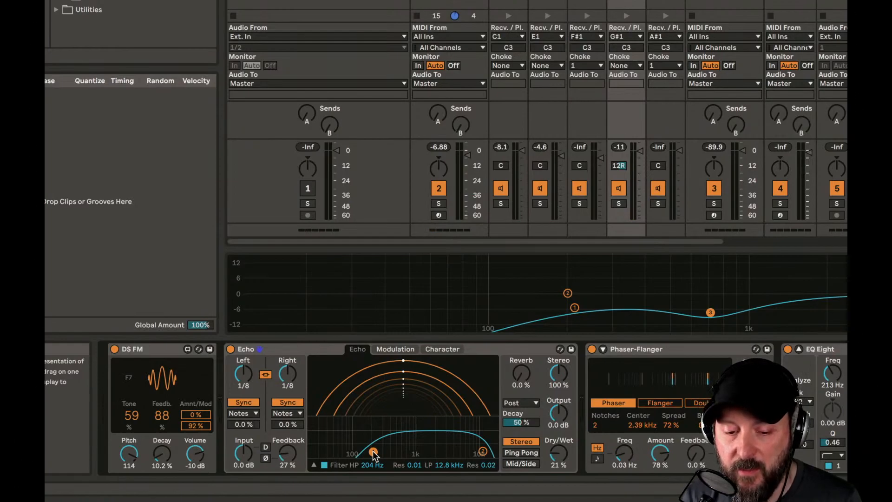
pyautogui.click(244, 402)
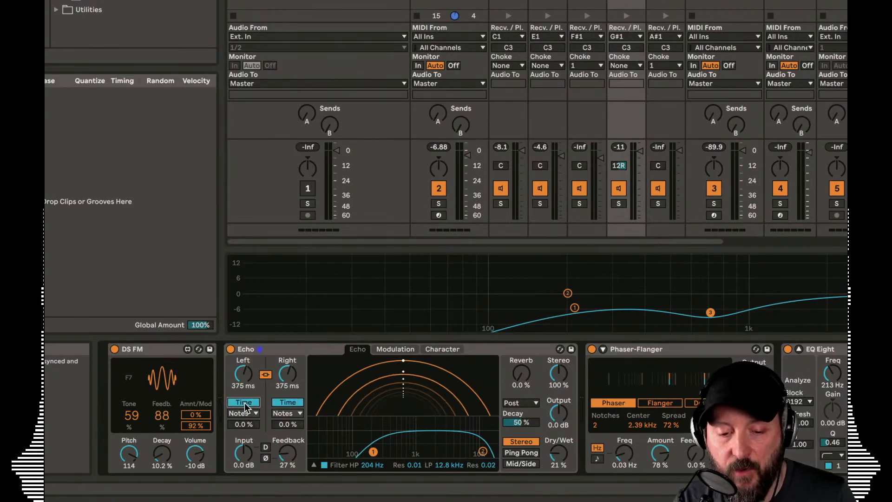
pyautogui.press('space')
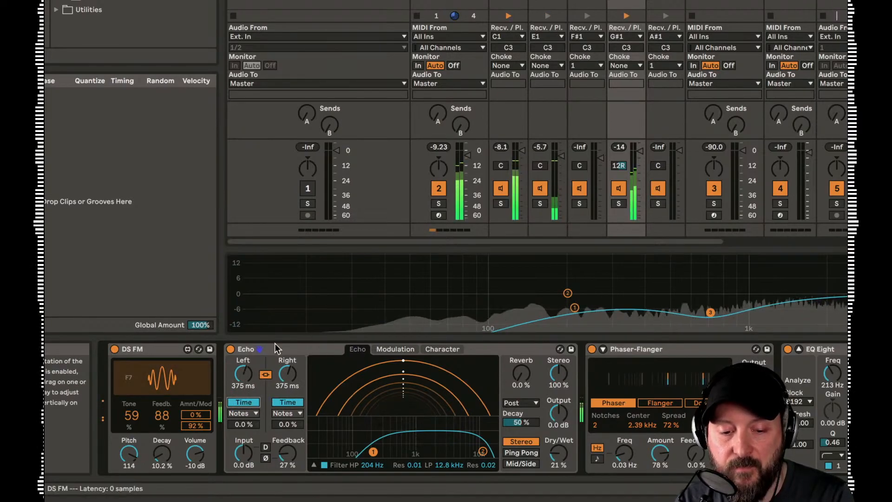
pyautogui.moveTo(243, 373)
pyautogui.mouseDown()
pyautogui.moveTo(243, 397)
pyautogui.moveTo(247, 377)
pyautogui.mouseUp()
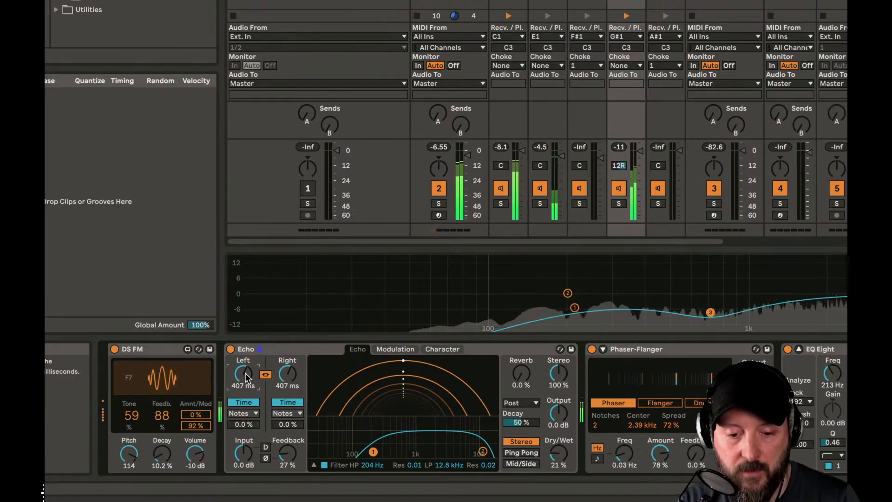
pyautogui.moveTo(244, 377); pyautogui.dragTo(245, 378)
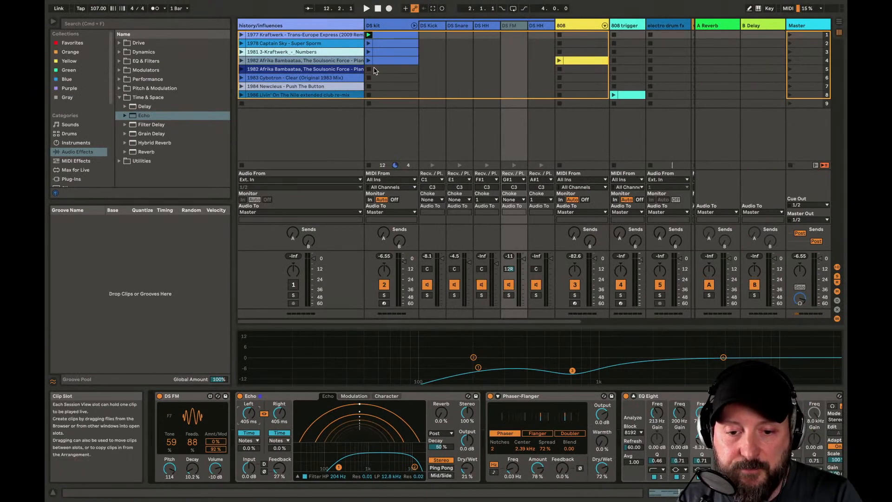
# - Launch the DS kit's second clip at a tempo of 126 BPM and lower the A#1 hi-hat's volume to -7.0 dB
pyautogui.click(368, 43)
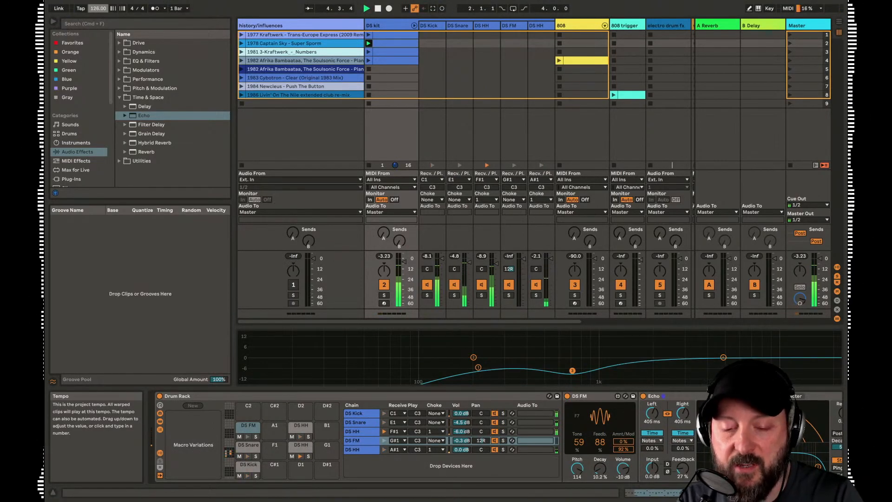
pyautogui.moveTo(551, 259); pyautogui.dragTo(550, 265)
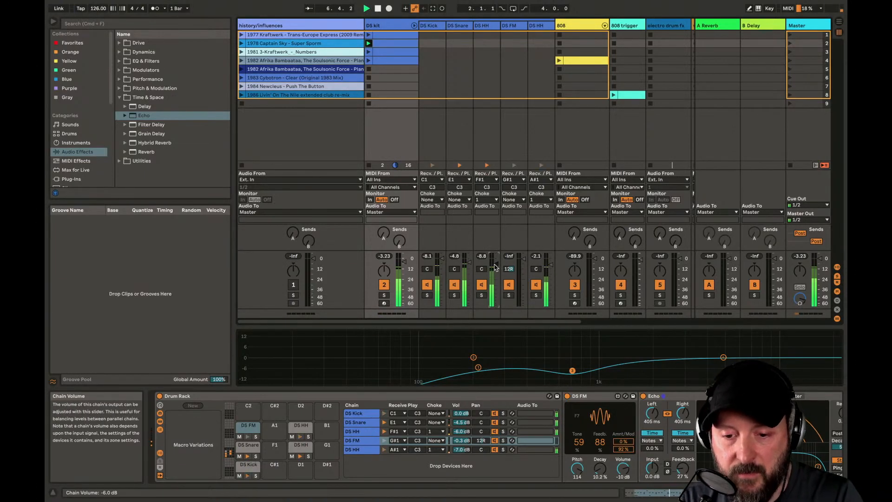
# - Solo the F#1 DS HH pad and shorten its decay to 4.54 % while the pattern plays
pyautogui.click(487, 25)
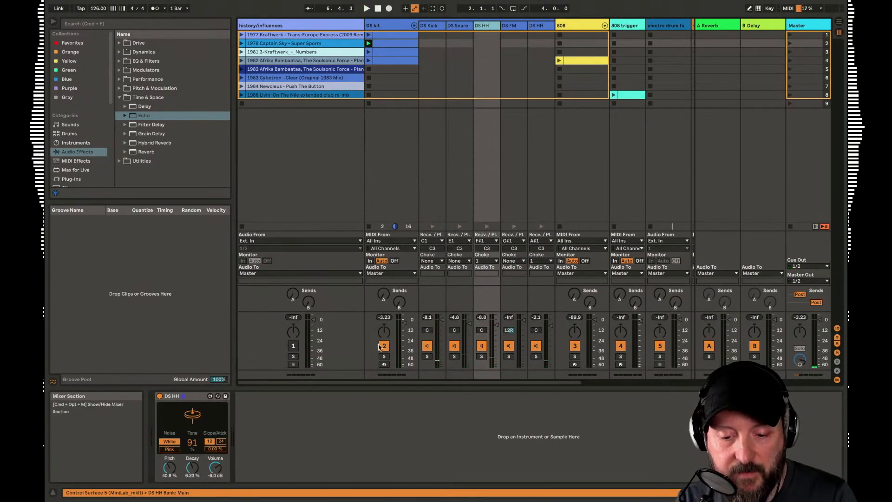
pyautogui.click(481, 357)
pyautogui.press('space')
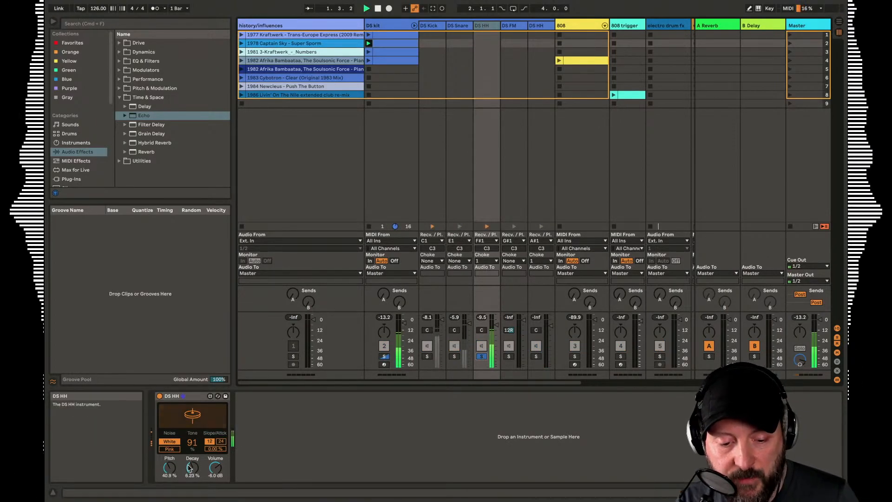
pyautogui.moveTo(192, 467); pyautogui.dragTo(192, 473)
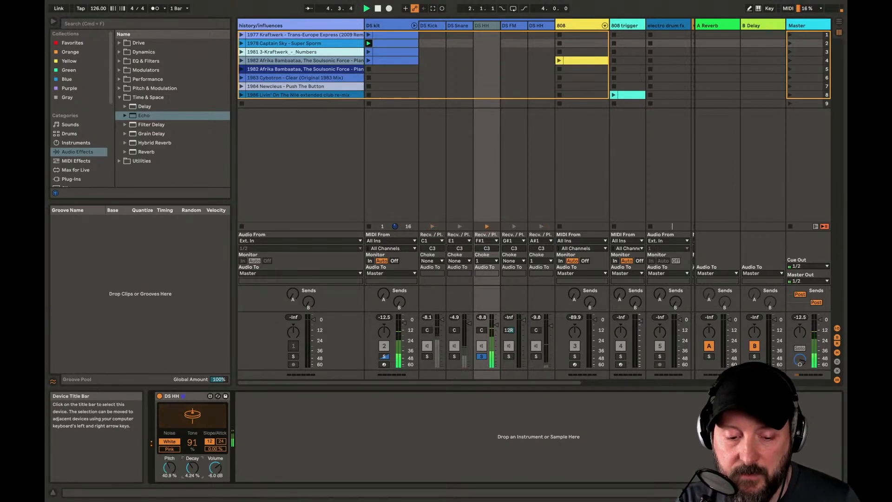
pyautogui.moveTo(191, 468); pyautogui.dragTo(190, 467)
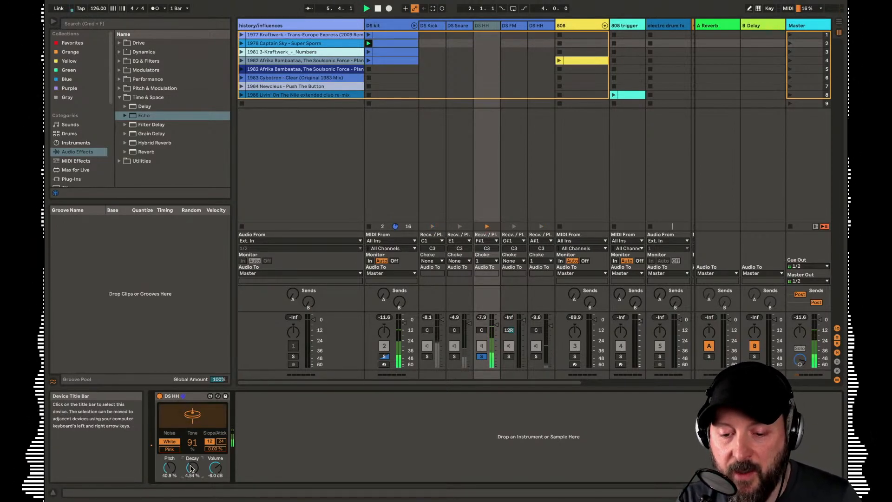
# - Solo the A#1 DS HH pad along with the F#1 one, and show the DS kit's Drum Rack with its chain list
pyautogui.click(535, 356)
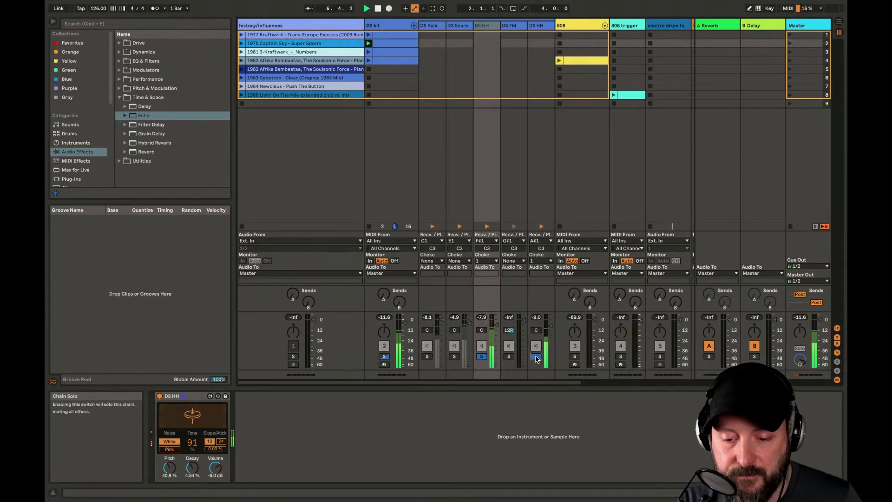
pyautogui.click(539, 29)
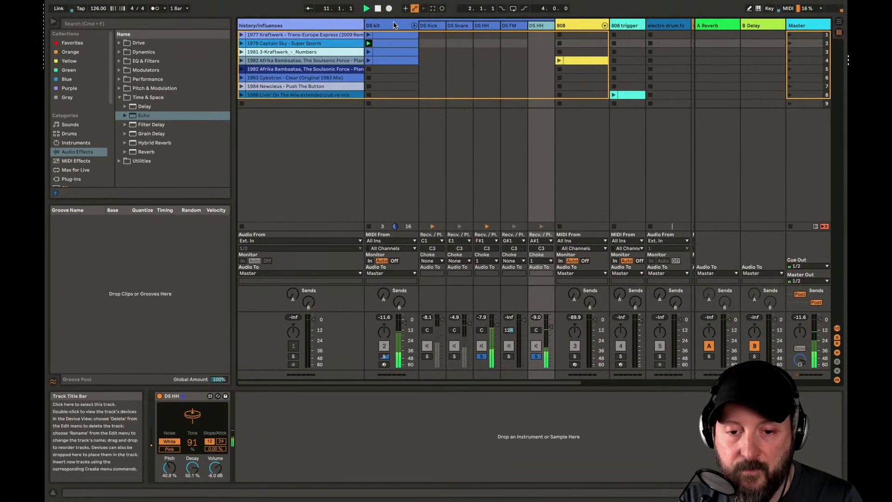
pyautogui.click(393, 25)
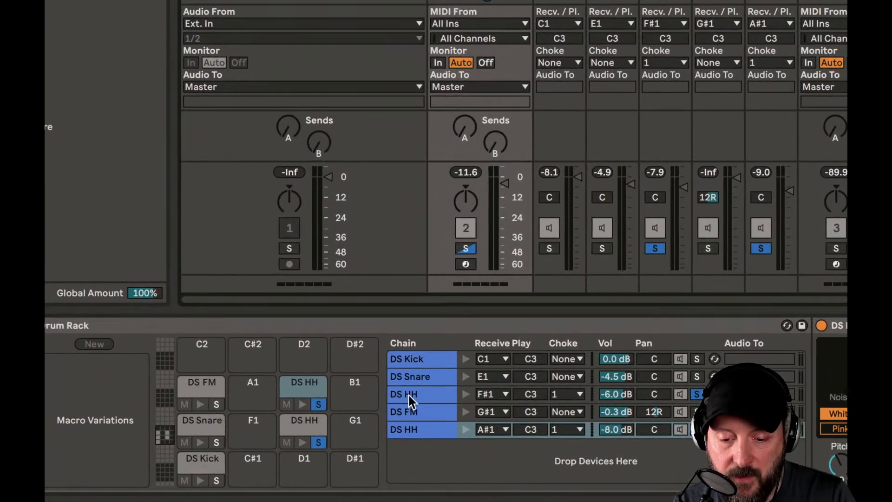
# - Rename the Drum Rack's F#1 chain as Cosed HH and the A#1 chain as Open HH
pyautogui.click(409, 394)
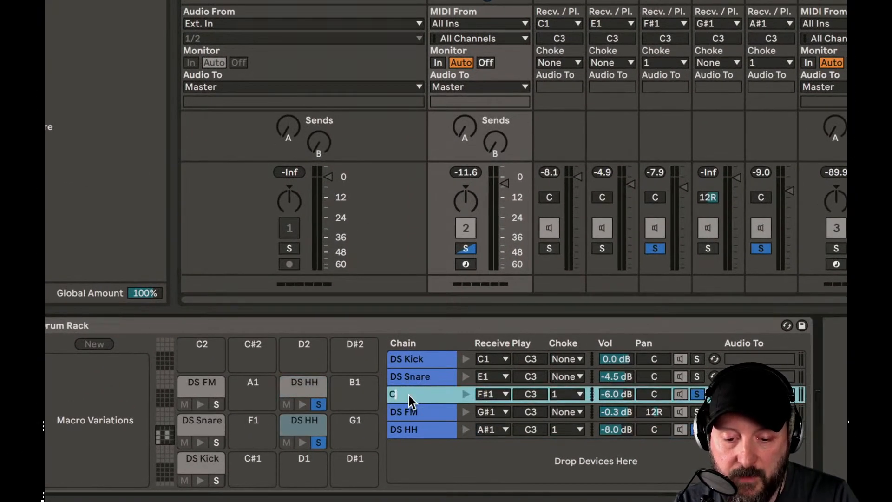
pyautogui.write('Cosed')
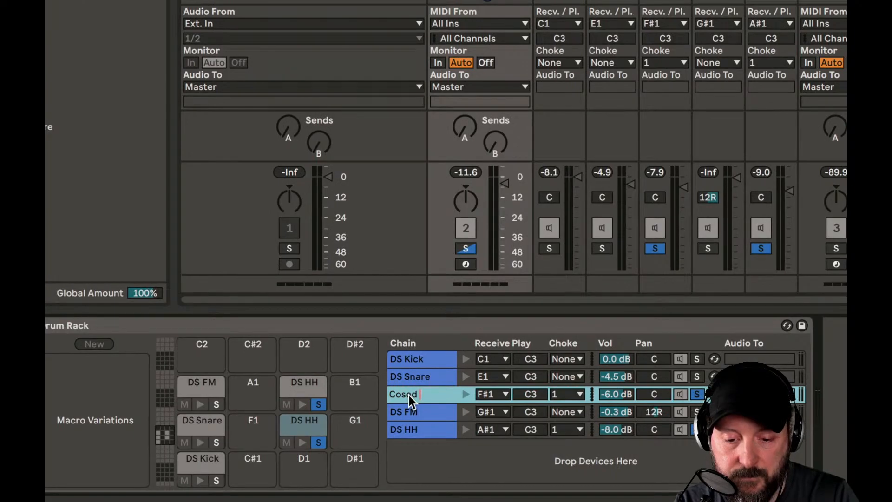
pyautogui.write(' HH')
pyautogui.press('Return')
pyautogui.click(409, 430)
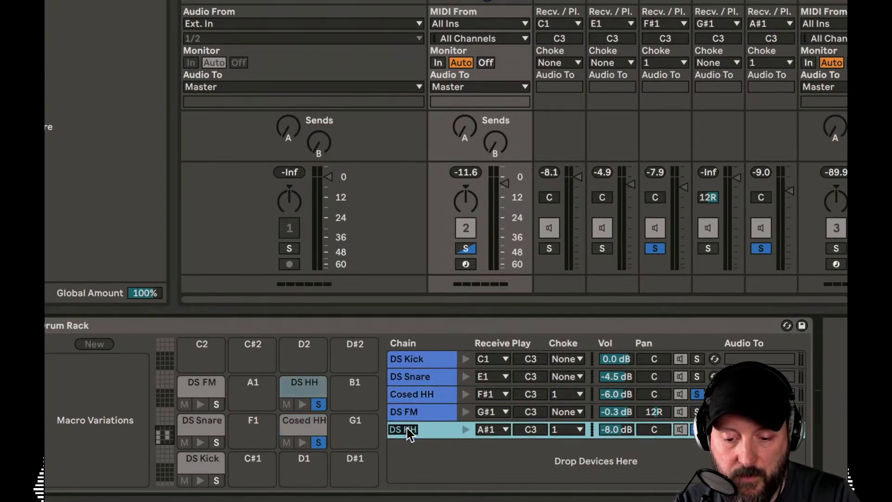
pyautogui.write('Open HH')
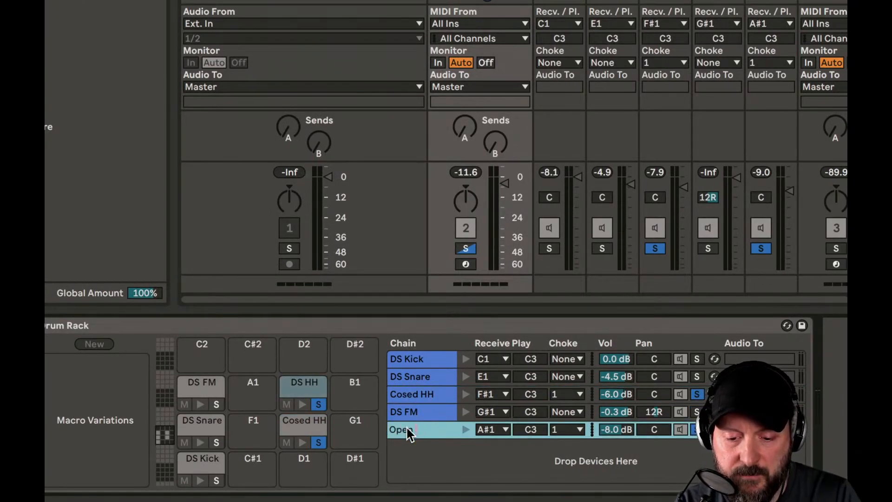
pyautogui.press('Return')
# - While the pattern plays, compare the Open HH chain with its choke set to None against choke group 1
pyautogui.press('space')
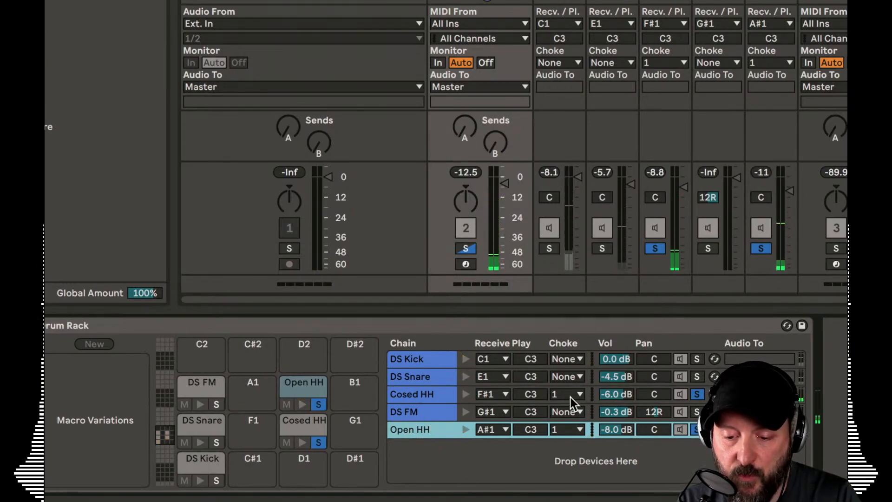
pyautogui.click(576, 429)
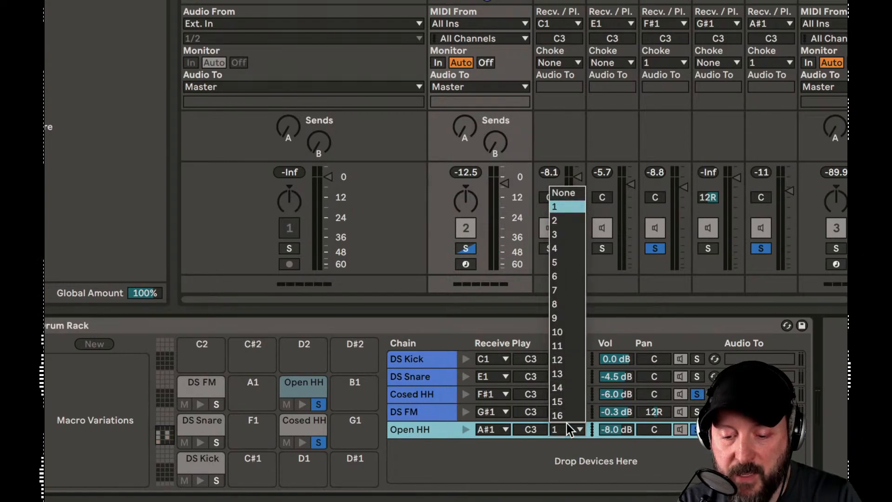
pyautogui.click(562, 193)
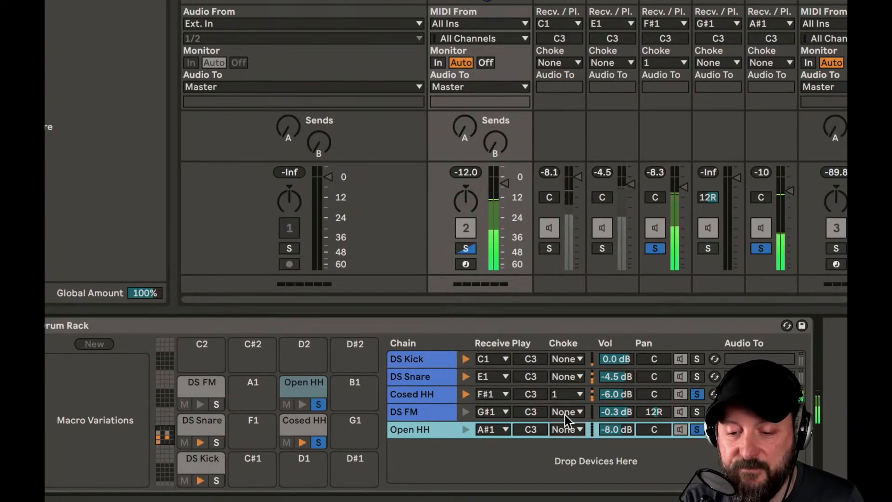
pyautogui.click(566, 430)
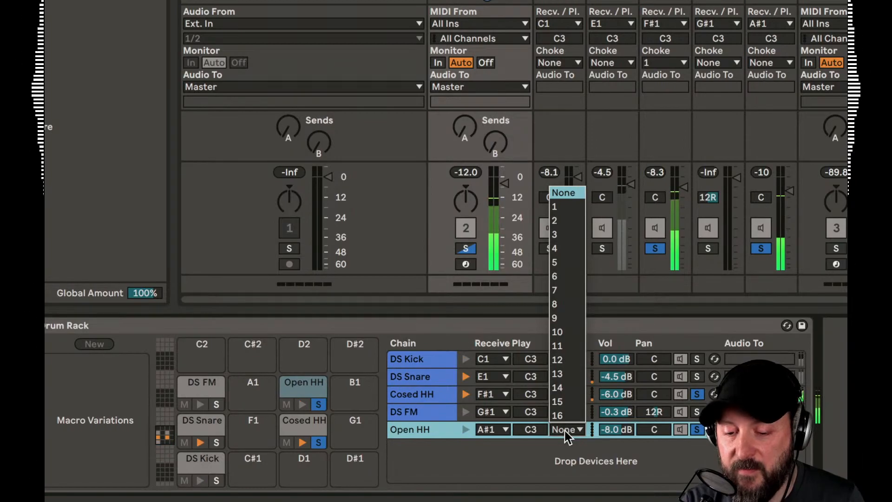
pyautogui.click(567, 208)
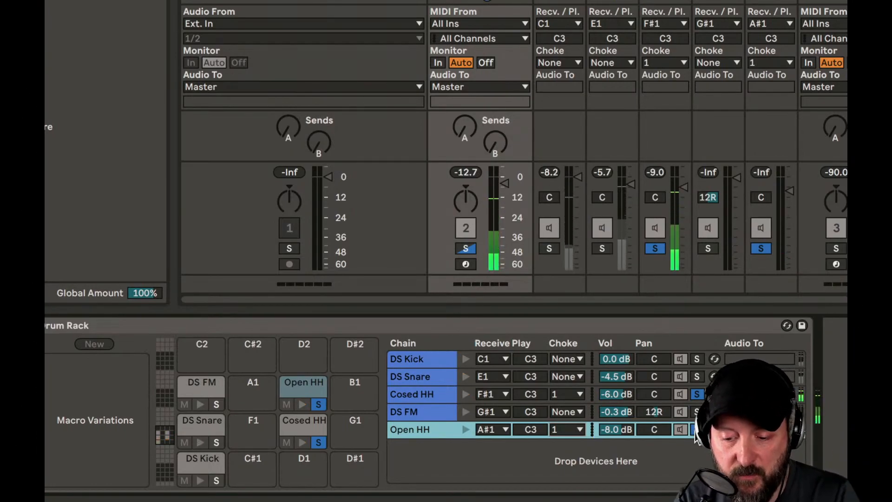
# - Unsolo the two hi-hat chains, and launch the DS kit's third clip with its notes open in the clip view
pyautogui.click(696, 396)
pyautogui.click(696, 397)
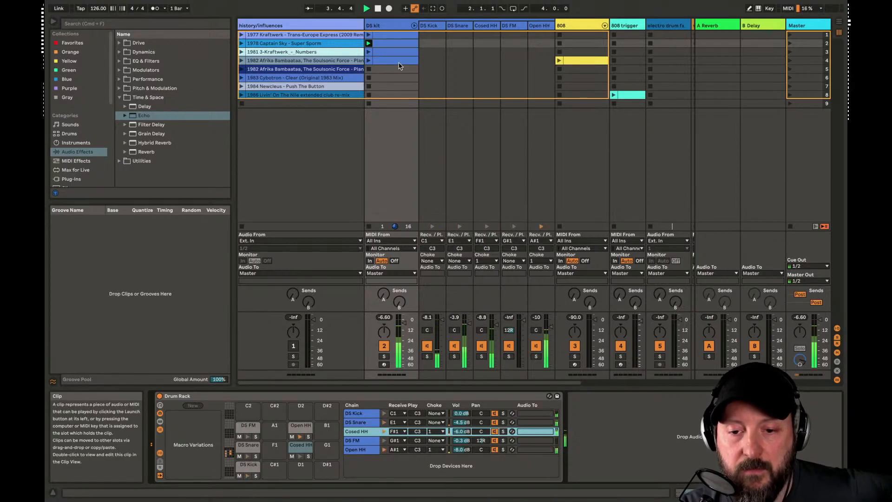
pyautogui.click(368, 52)
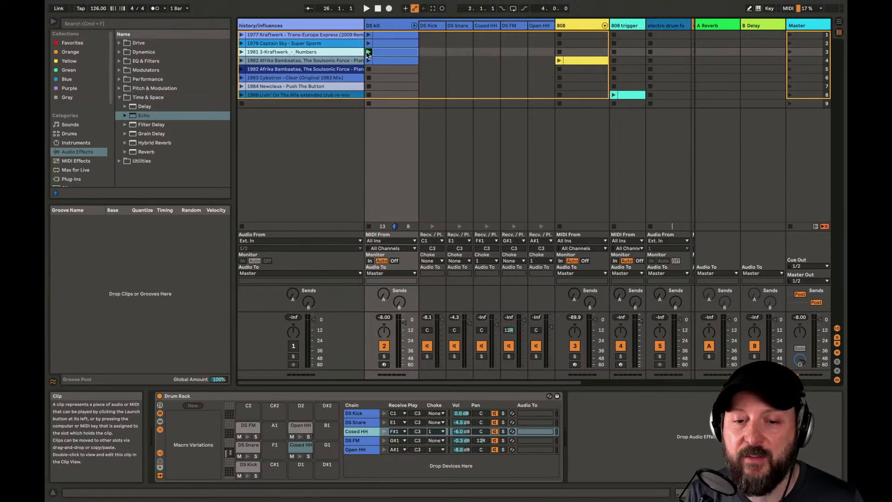
pyautogui.doubleClick(384, 56)
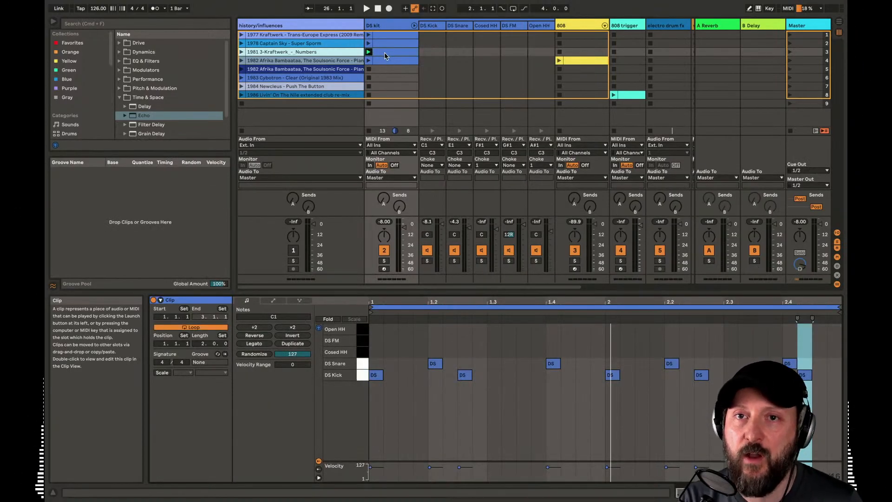
pyautogui.press('space')
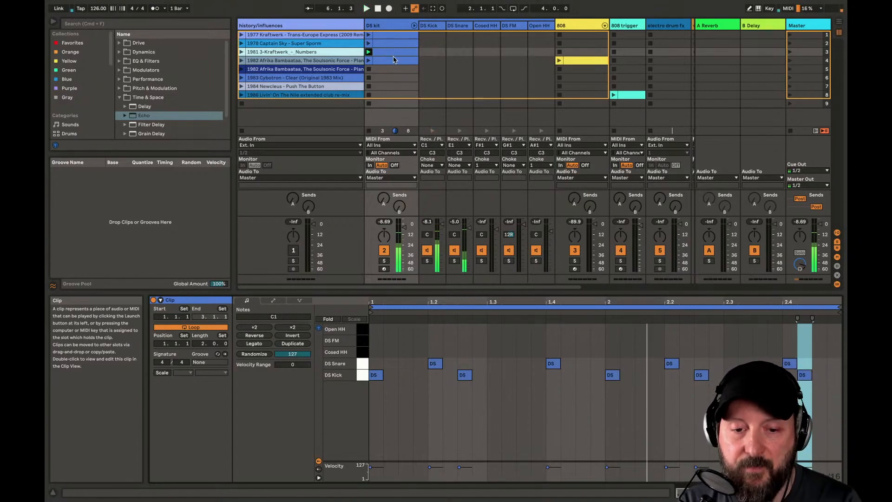
# - Stop the DS kit's clip and launch the 808 track's clip in row 4 instead
pyautogui.click(574, 61)
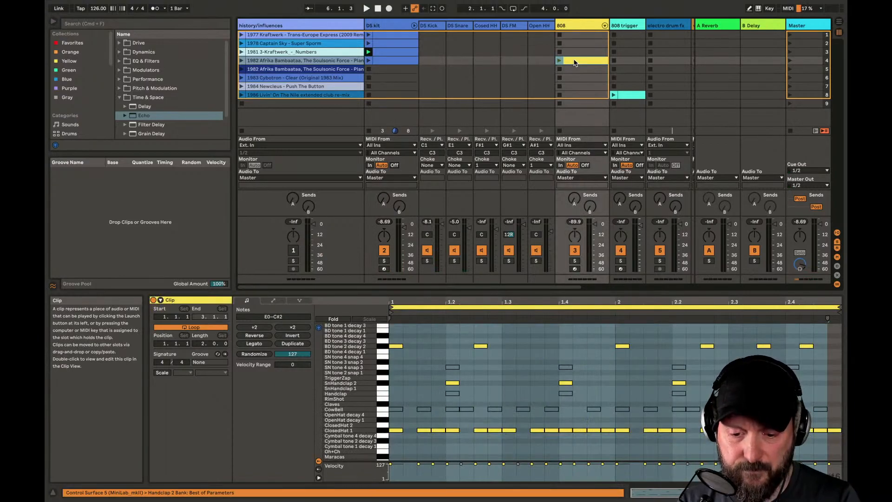
pyautogui.press('space')
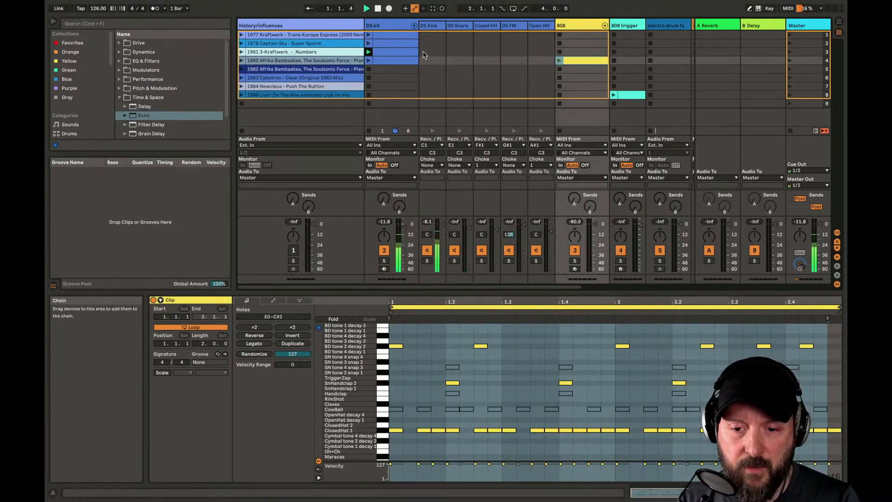
pyautogui.click(369, 70)
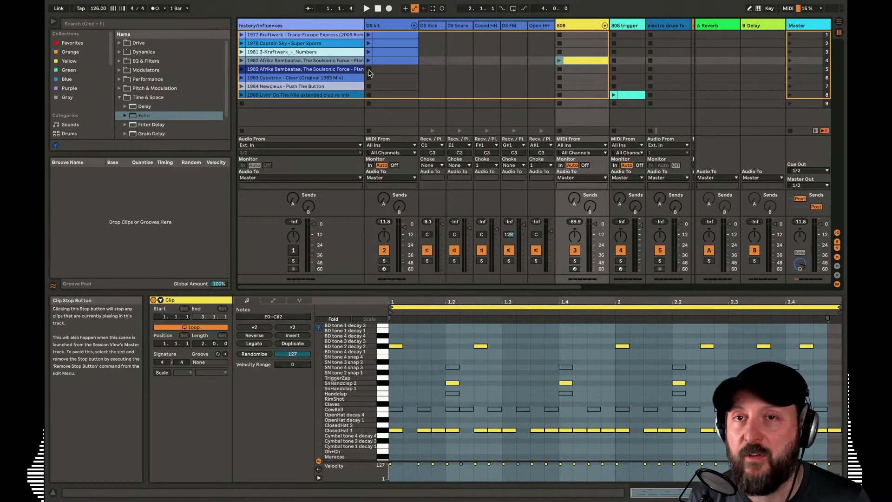
pyautogui.click(559, 61)
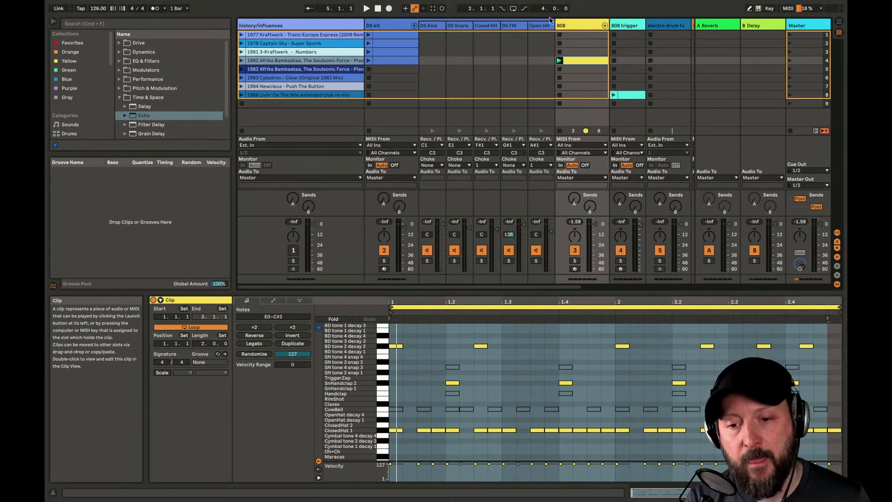
# - In the 808 track's SMACKOS 808 SIMULATOR rack, set Production to 44, OldMixer On/Off to 119 and OldMixer Gain to 3.26 dB
pyautogui.click(574, 28)
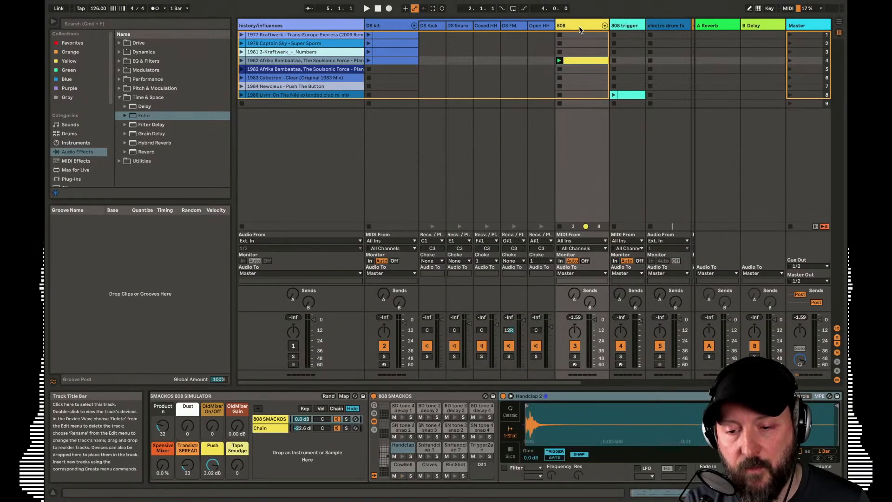
pyautogui.hscroll(-1, 240, 431)
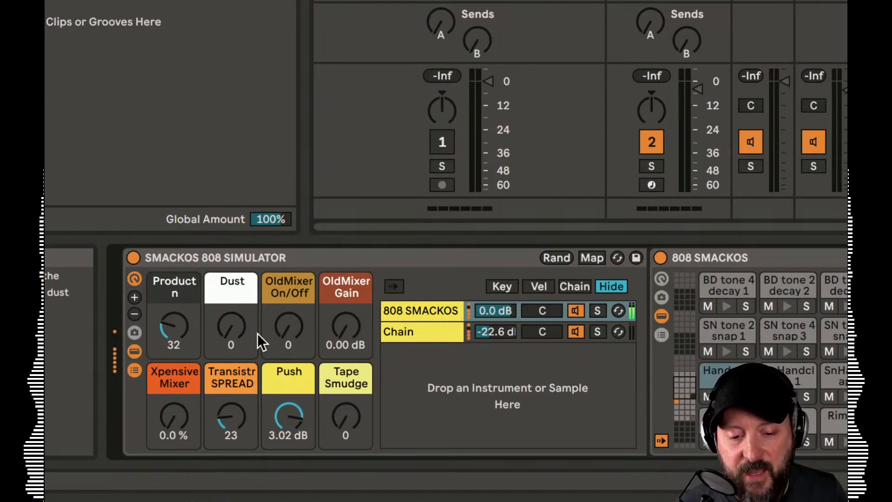
pyautogui.moveTo(174, 339)
pyautogui.mouseDown()
pyautogui.moveTo(174, 301)
pyautogui.moveTo(174, 332)
pyautogui.mouseUp()
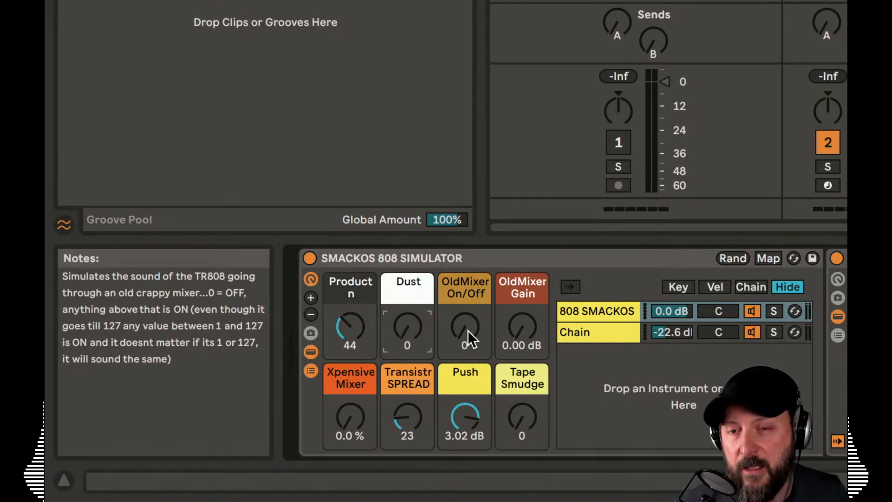
pyautogui.moveTo(467, 330); pyautogui.dragTo(468, 296)
pyautogui.click(516, 332)
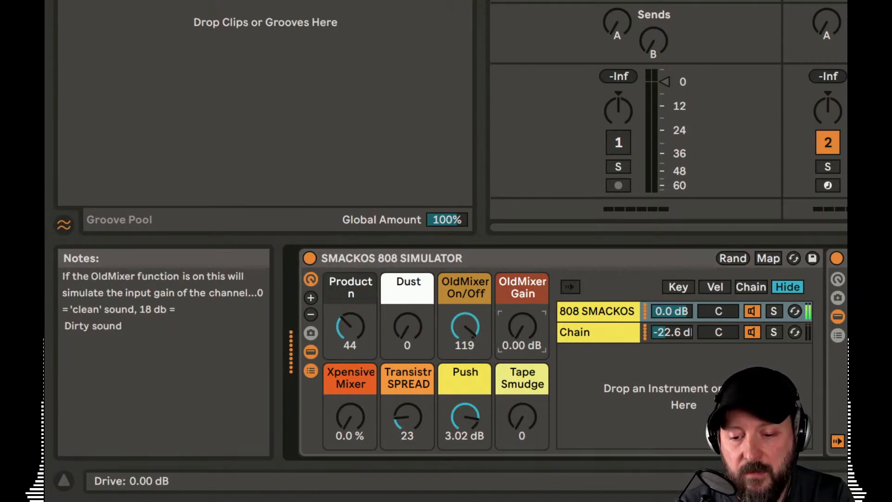
pyautogui.moveTo(517, 333); pyautogui.dragTo(517, 327)
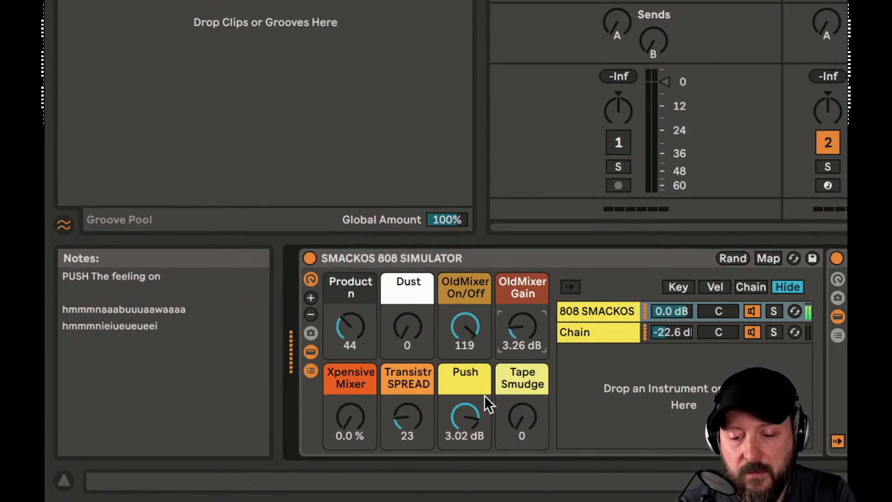
# - While the 808 clip plays, set Transistor SPREAD to 95, Push to 3.14 dB and OldMixer On/Off to 101, and add a moderate amount of Tape Smudge
pyautogui.moveTo(350, 426)
pyautogui.mouseDown()
pyautogui.moveTo(350, 416)
pyautogui.moveTo(350, 427)
pyautogui.moveTo(403, 417)
pyautogui.moveTo(403, 395)
pyautogui.mouseUp()
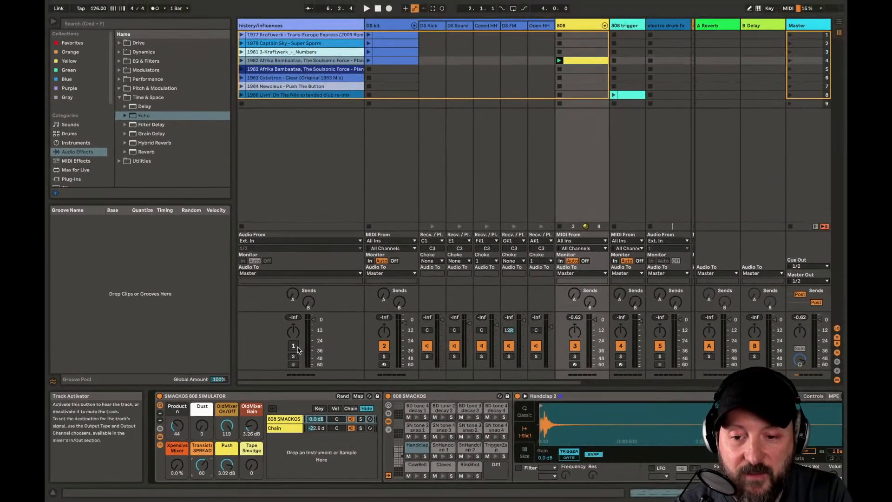
pyautogui.press('space')
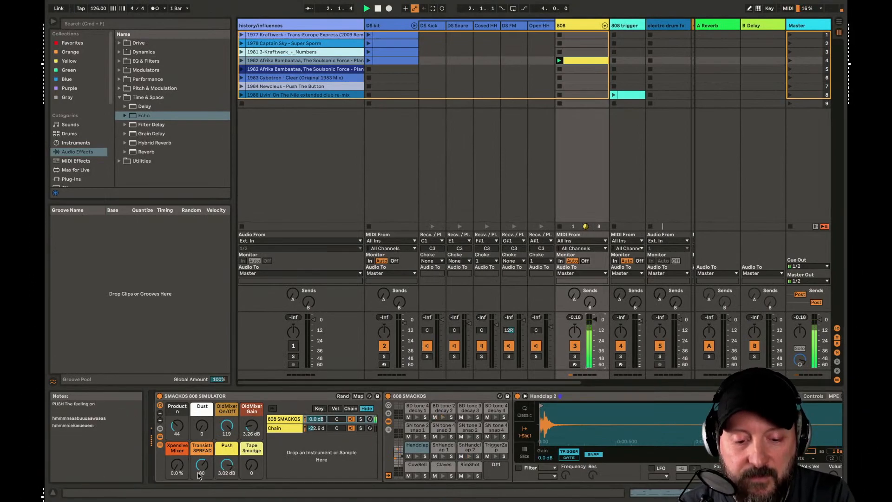
pyautogui.moveTo(199, 473)
pyautogui.mouseDown()
pyautogui.moveTo(199, 466)
pyautogui.moveTo(227, 479)
pyautogui.moveTo(227, 487)
pyautogui.moveTo(252, 423)
pyautogui.moveTo(253, 444)
pyautogui.mouseUp()
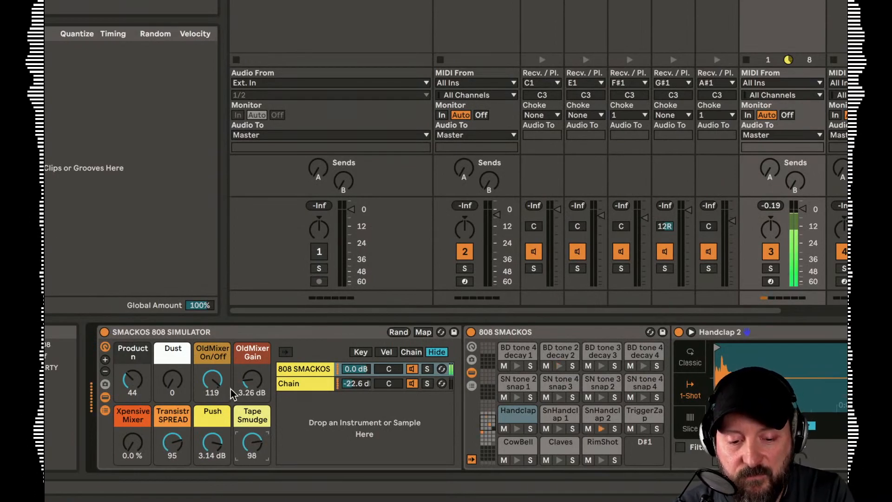
pyautogui.moveTo(221, 379); pyautogui.dragTo(221, 389)
pyautogui.moveTo(251, 442); pyautogui.dragTo(251, 449)
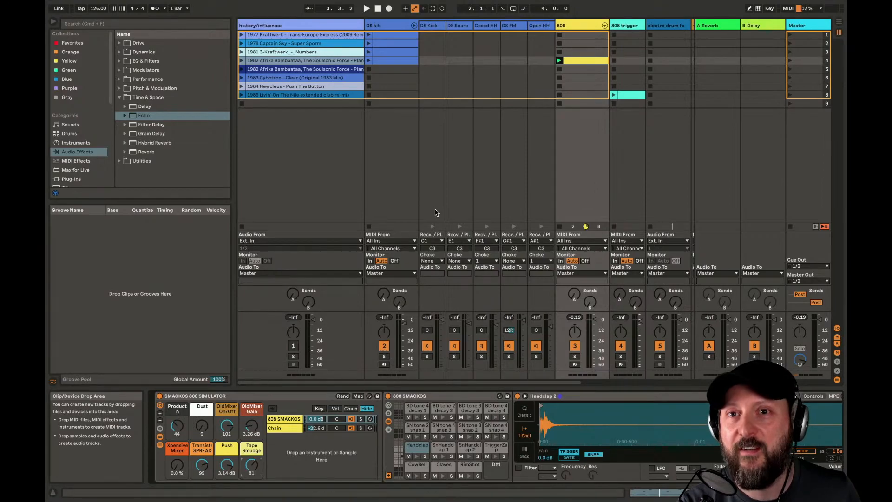
# - Audition the TriggerZap sound with a temporary note at the start of the 808 clip
pyautogui.hscroll(3, 435, 212)
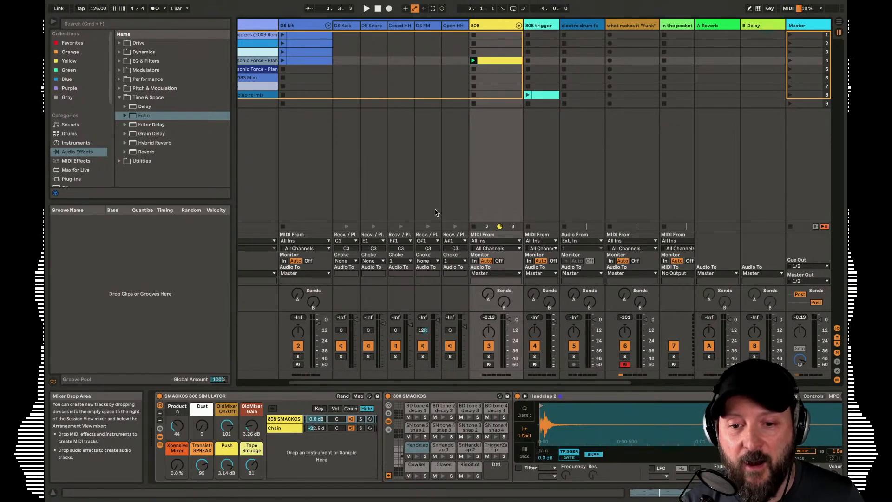
pyautogui.doubleClick(502, 61)
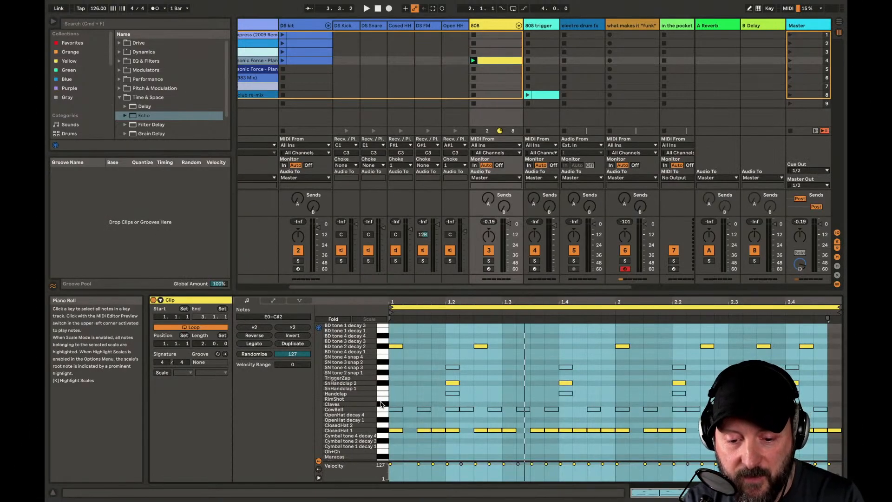
pyautogui.click(383, 379)
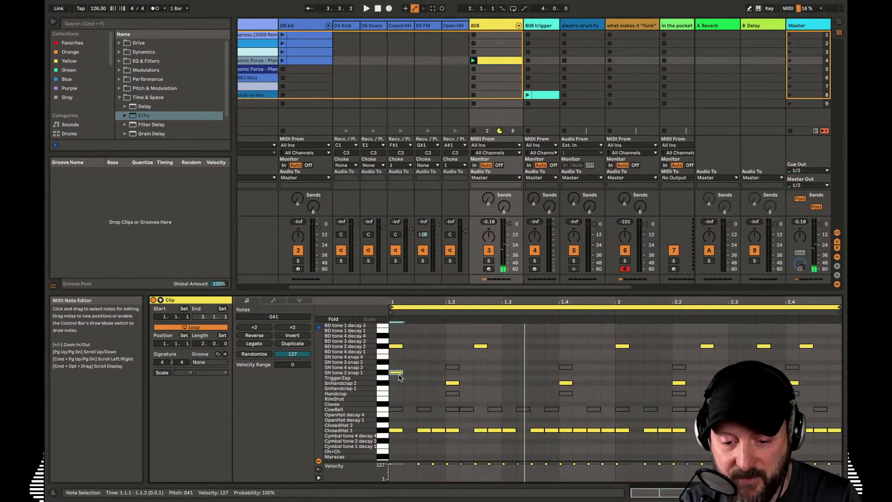
pyautogui.doubleClick(397, 378)
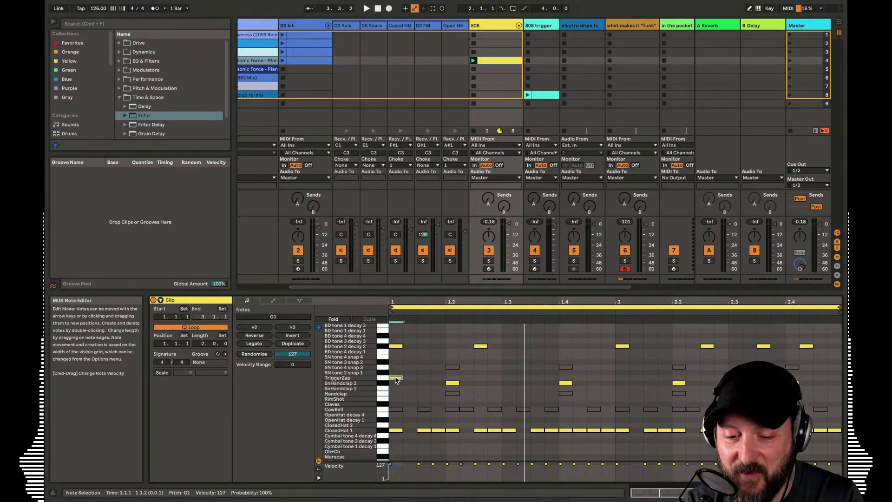
pyautogui.doubleClick(397, 378)
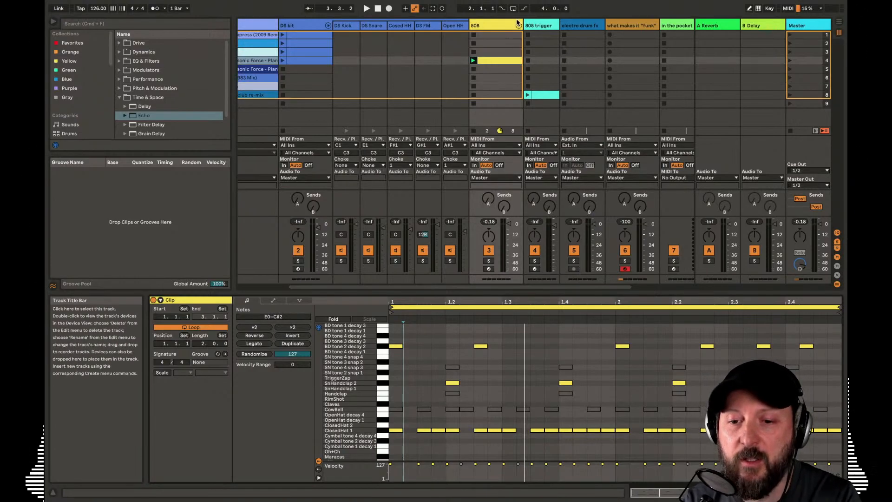
# - Show the 808 trigger track's Tape808Trigger and EQ Eight devices, solo the track and launch its clip in row 8
pyautogui.click(542, 26)
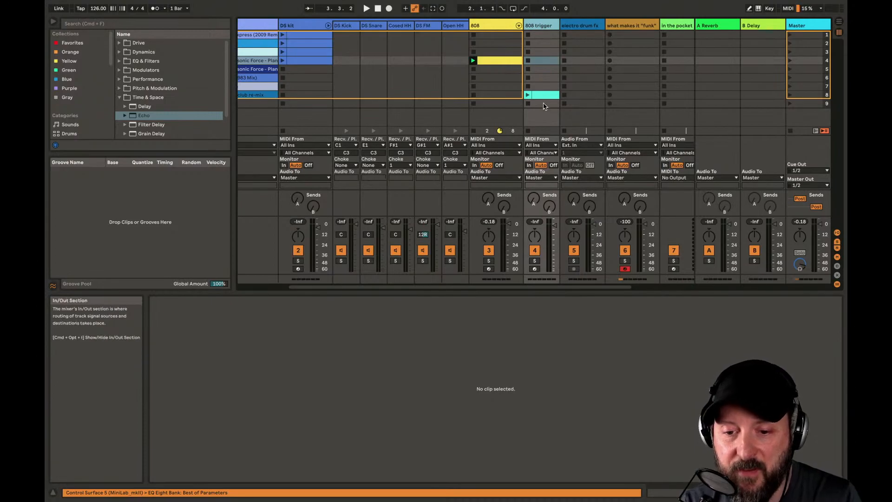
pyautogui.click(544, 94)
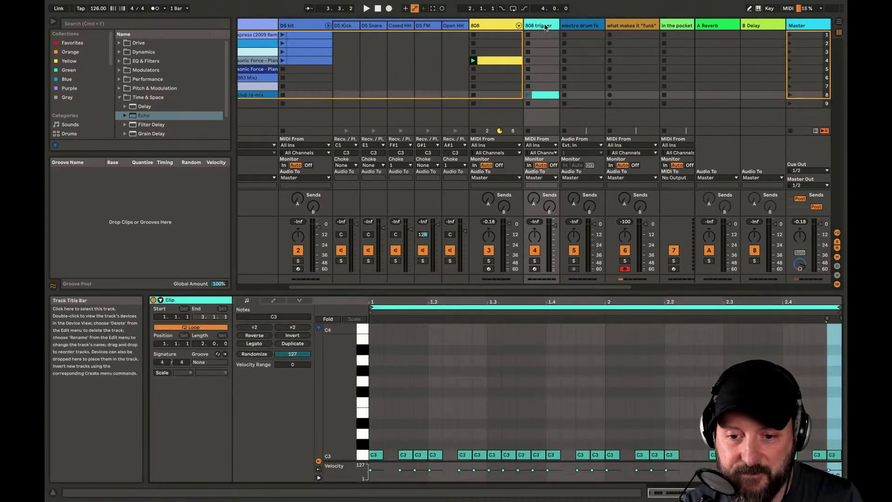
pyautogui.hotkey('shift', 'Tab')
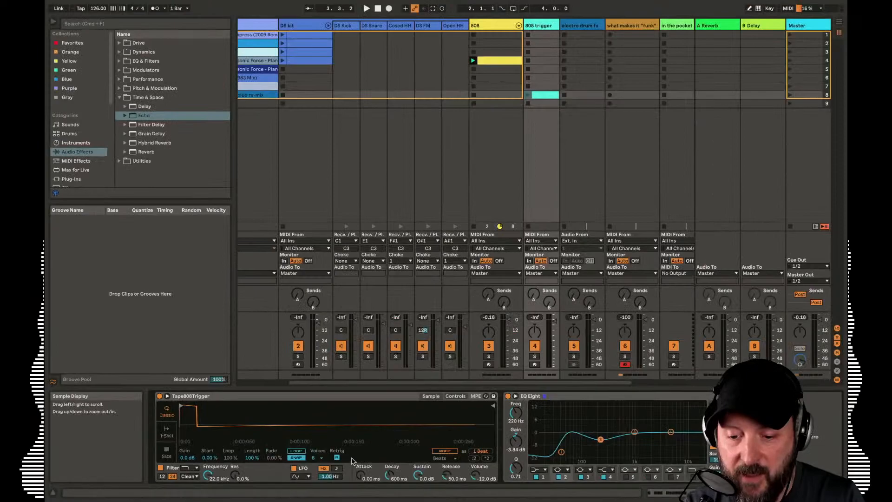
pyautogui.click(534, 357)
pyautogui.click(528, 95)
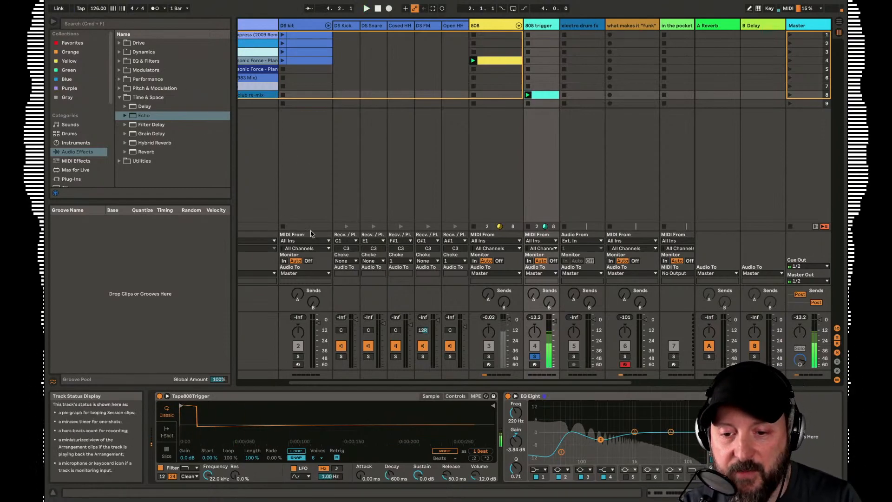
# - Solo the history/influences track, play the 1986 Livin' On The Nile extended club re-mix reference and open its clip
pyautogui.hscroll(-3, 514, 165)
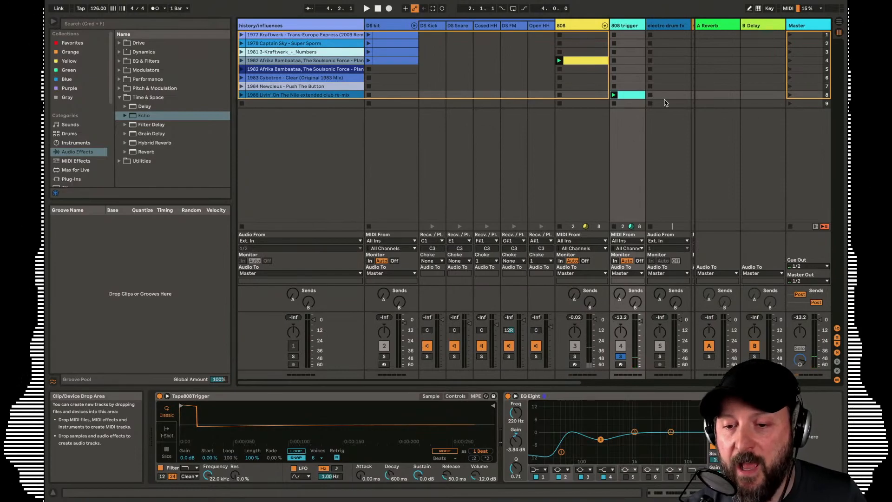
pyautogui.click(294, 95)
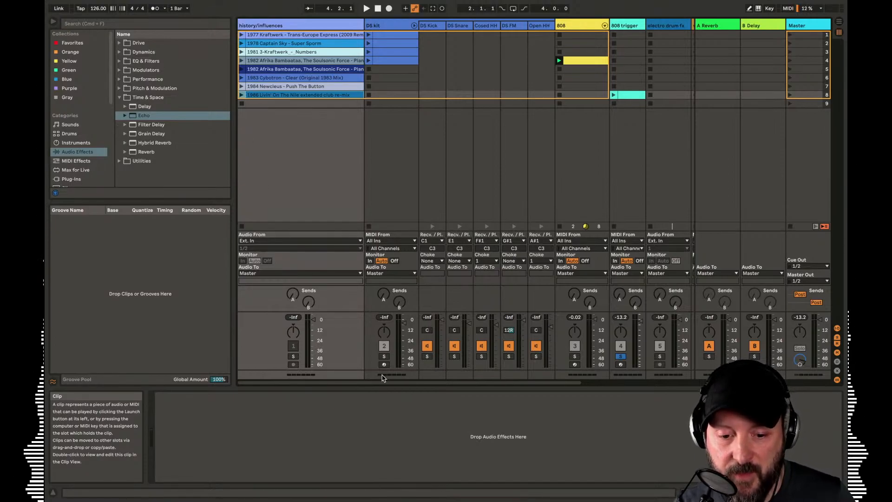
pyautogui.click(294, 356)
pyautogui.click(242, 95)
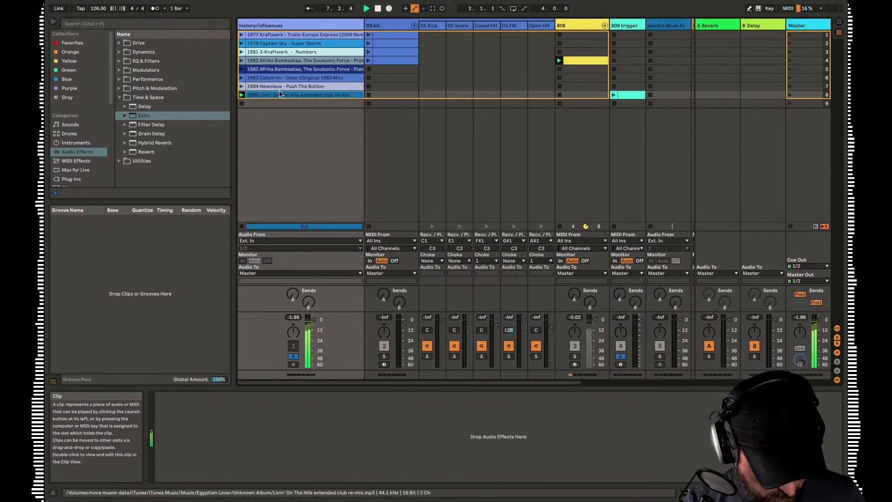
pyautogui.doubleClick(280, 94)
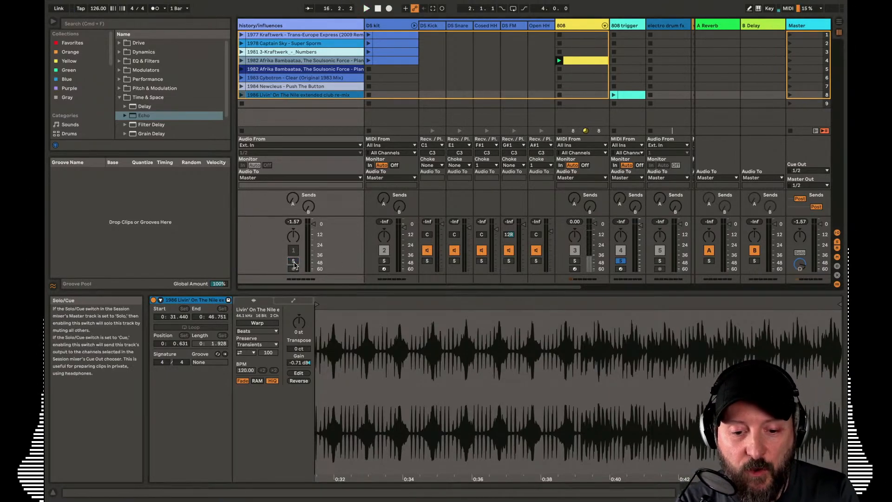
# - Play the 808 trigger clip, show the track's devices and set EQ Eight's first band to 25.0 Hz
pyautogui.click(613, 94)
pyautogui.hscroll(4, 614, 96)
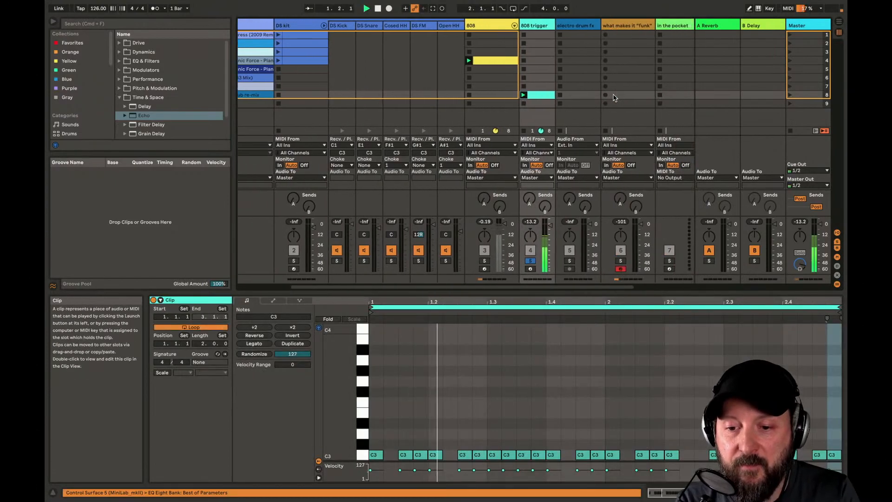
pyautogui.doubleClick(542, 27)
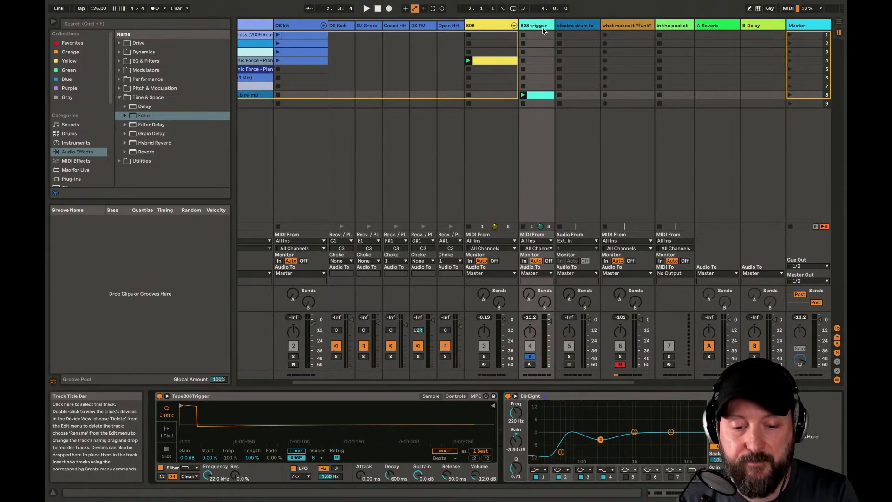
pyautogui.press('space')
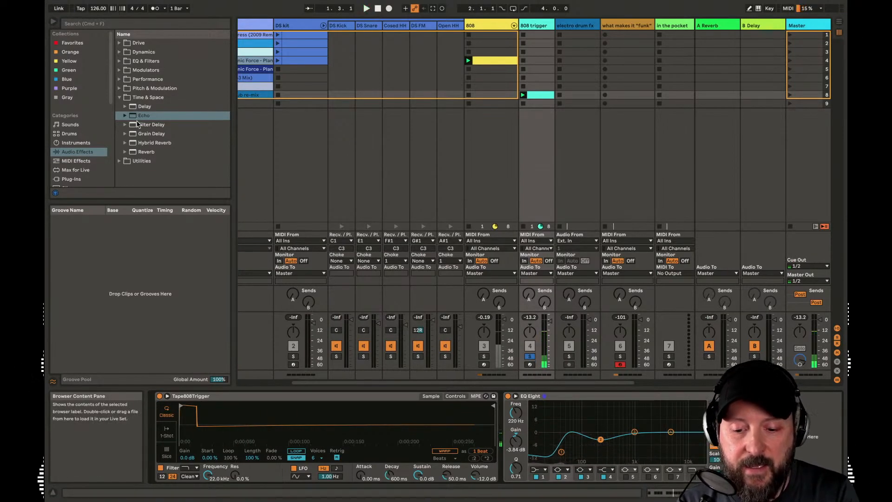
pyautogui.moveTo(561, 451)
pyautogui.mouseDown()
pyautogui.moveTo(606, 443)
pyautogui.moveTo(552, 453)
pyautogui.mouseUp()
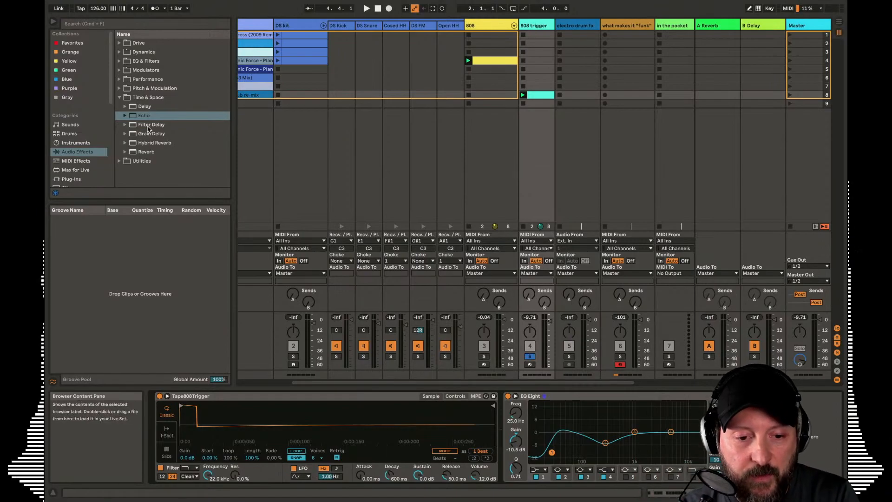
# - Add an Echo after EQ Eight on the 808 trigger track, with a 0.5 % right offset and 44 % feedback
pyautogui.click(135, 116)
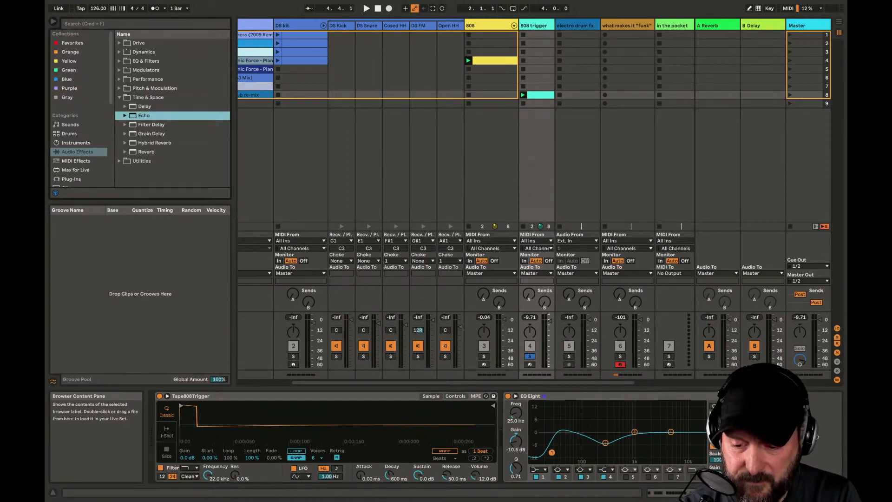
pyautogui.moveTo(135, 116); pyautogui.dragTo(780, 441)
pyautogui.press('space')
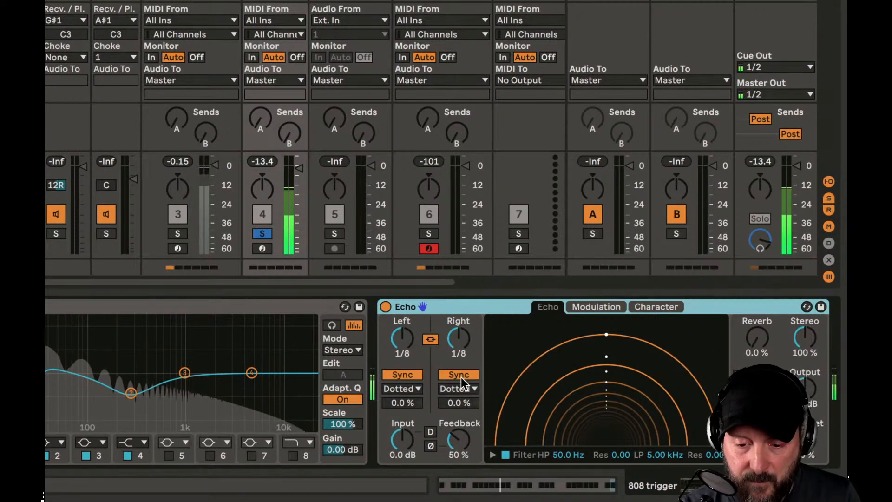
pyautogui.moveTo(459, 402); pyautogui.dragTo(459, 400)
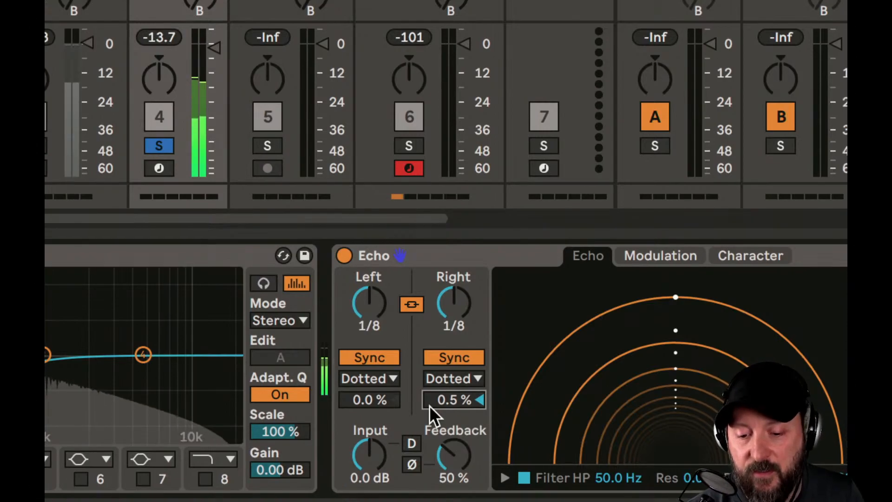
pyautogui.scroll(-6, 446, 445)
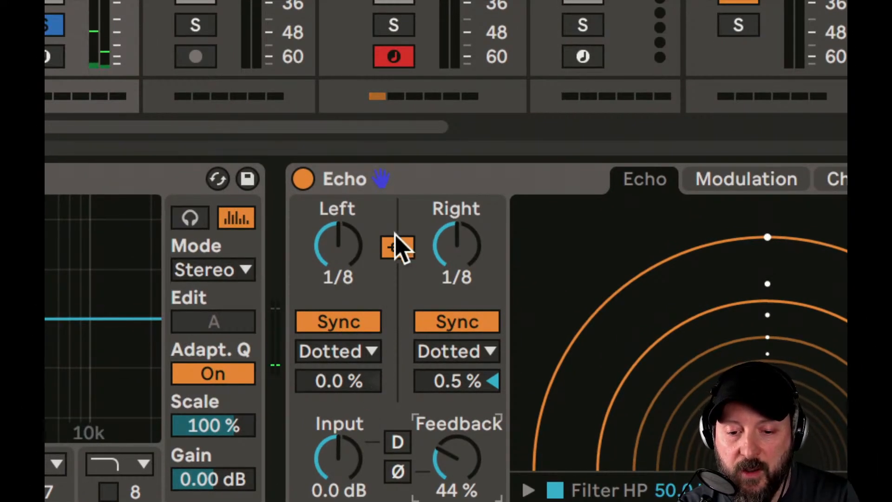
# - Switch both Echo channels from Sync to Time, keep them linked and reset the right offset to 0.0 %
pyautogui.click(397, 247)
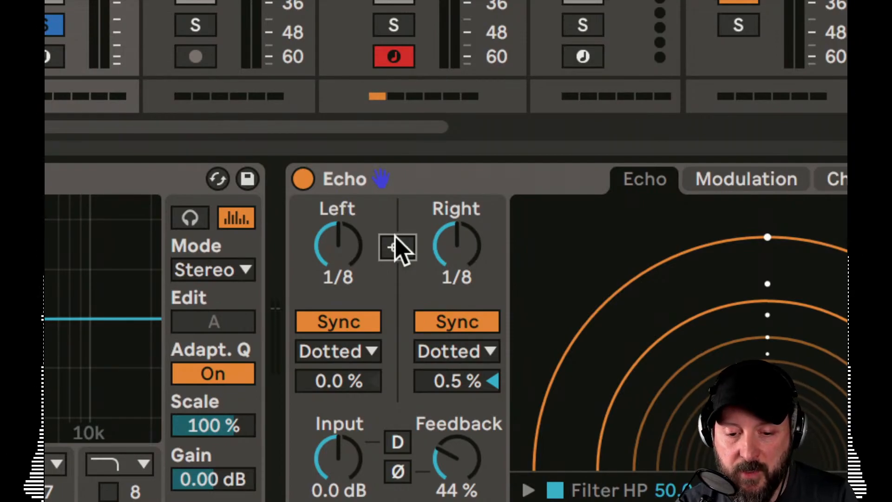
pyautogui.click(364, 328)
pyautogui.click(442, 325)
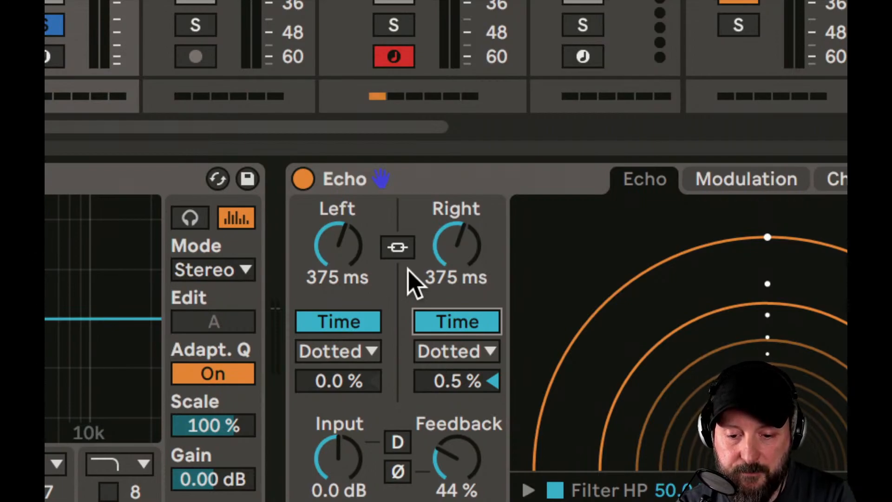
pyautogui.click(398, 249)
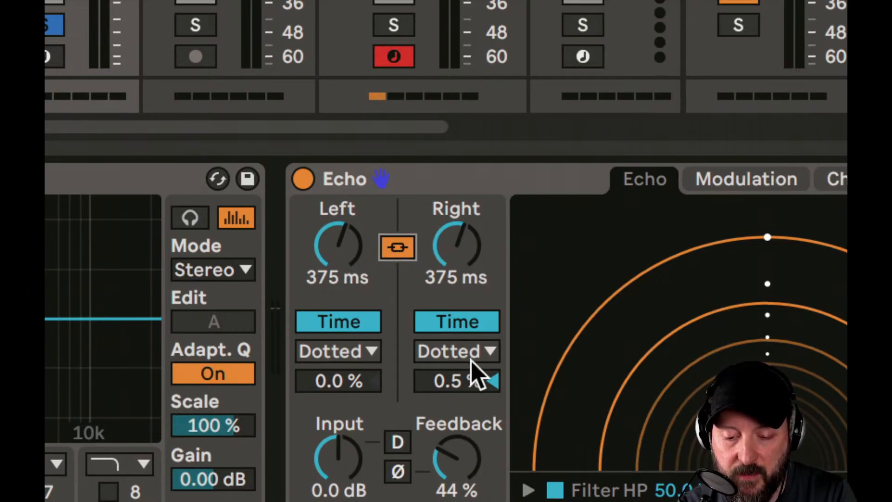
pyautogui.click(470, 391)
pyautogui.press('Delete')
# - Set Echo's linked delay time to 55.8 ms and its feedback to 26 %, and adjust the Dry/Wet mix during playback
pyautogui.moveTo(350, 255)
pyautogui.mouseDown()
pyautogui.moveTo(350, 287)
pyautogui.moveTo(349, 265)
pyautogui.mouseUp()
pyautogui.moveTo(467, 451); pyautogui.dragTo(466, 460)
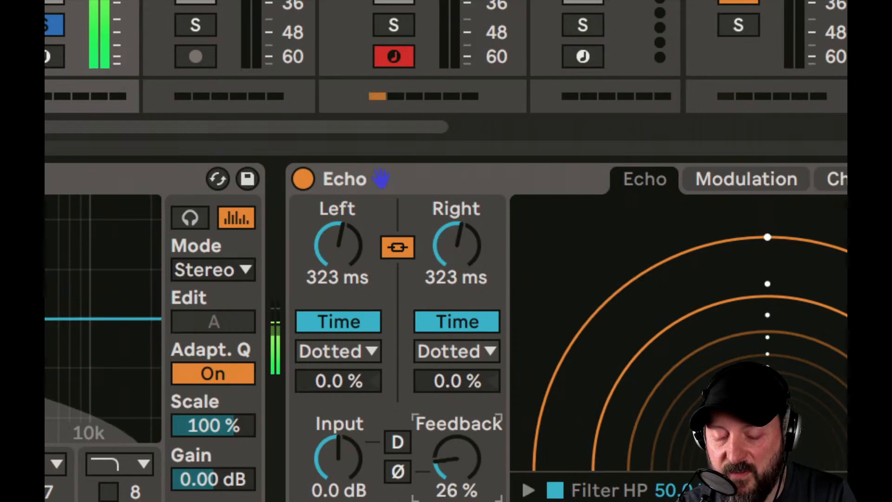
pyautogui.moveTo(374, 253); pyautogui.dragTo(374, 306)
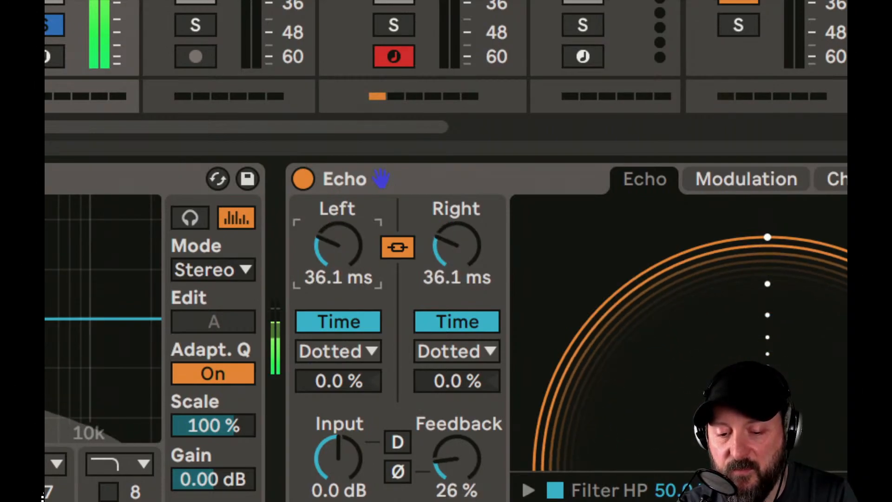
pyautogui.moveTo(343, 249); pyautogui.dragTo(343, 242)
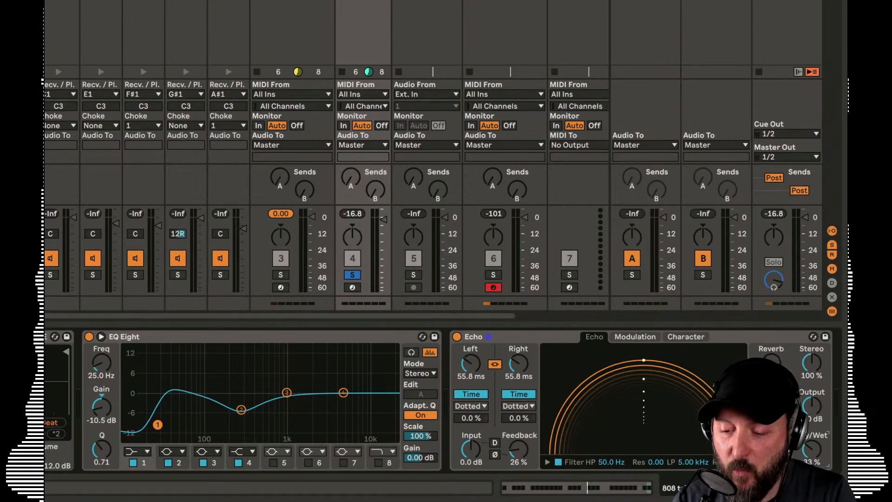
pyautogui.moveTo(809, 453); pyautogui.dragTo(810, 461)
pyautogui.press('space')
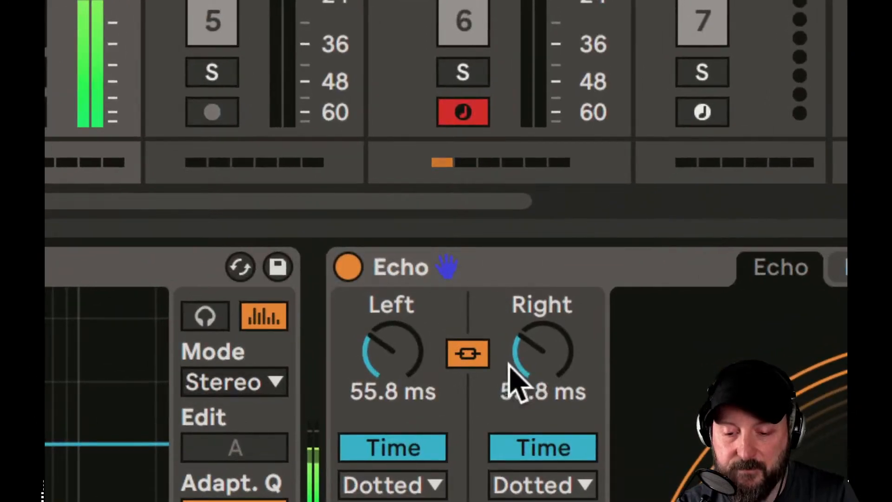
# - Set Echo's left delay to 124 ms and unlinked right delay to 130 ms, with 57 % feedback and 4.4 dB input with D on
pyautogui.moveTo(510, 372); pyautogui.dragTo(543, 316)
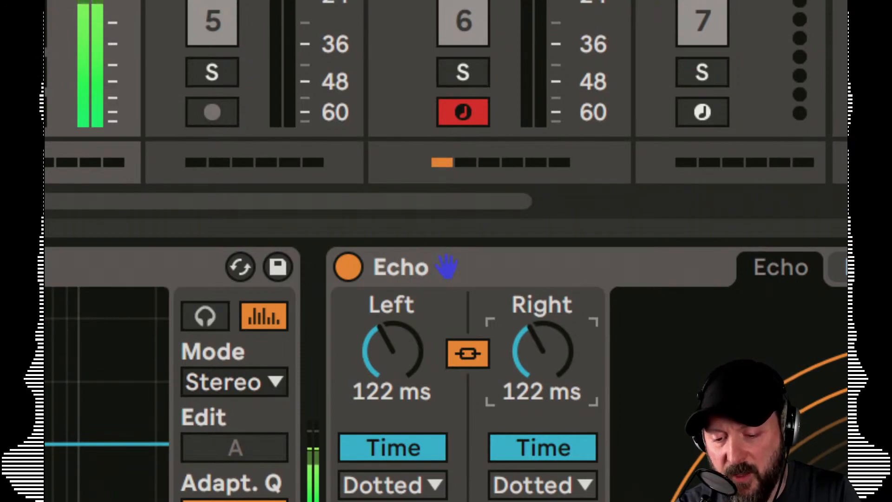
pyautogui.moveTo(542, 317); pyautogui.dragTo(543, 316)
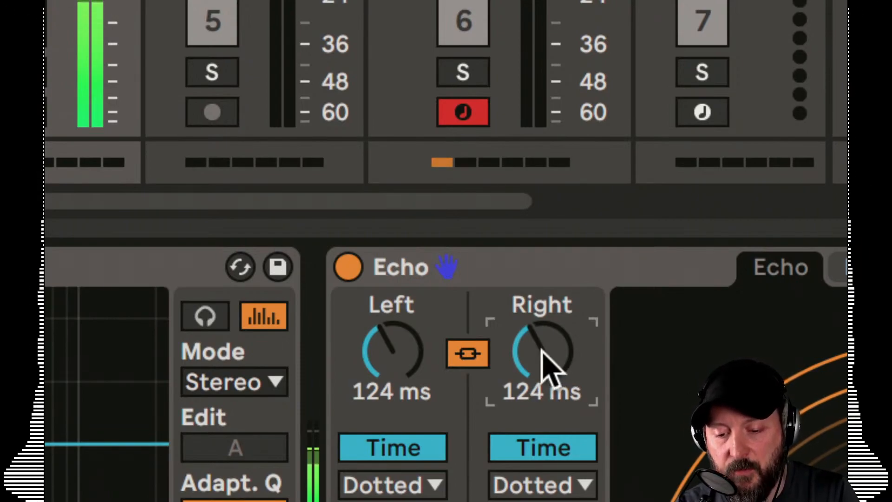
pyautogui.click(466, 362)
pyautogui.moveTo(542, 351)
pyautogui.mouseDown()
pyautogui.moveTo(543, 389)
pyautogui.moveTo(552, 354)
pyautogui.mouseUp()
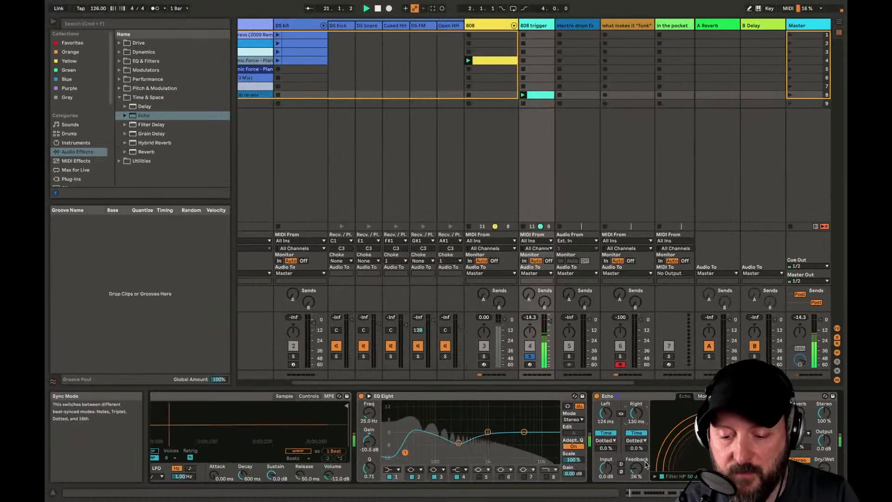
pyautogui.moveTo(637, 467); pyautogui.dragTo(606, 459)
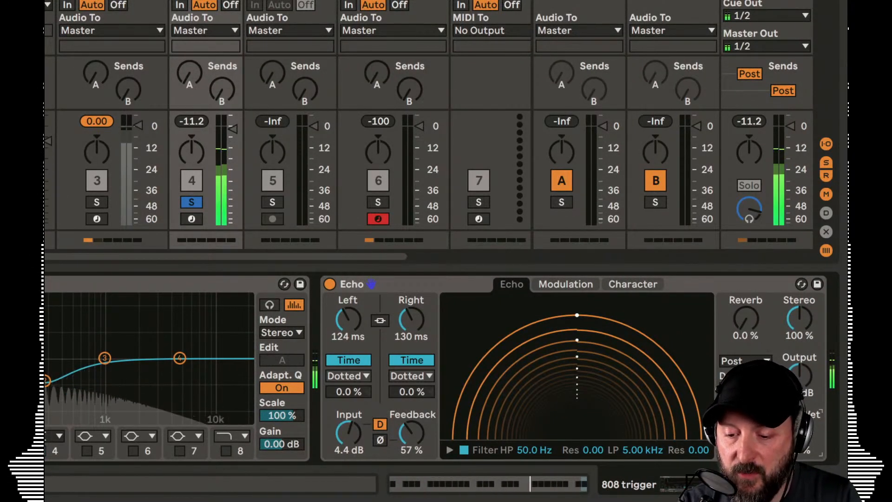
# - Narrow Echo's filter to a 98.1 Hz high-pass with 0.06 resonance and a 9.89 kHz low-pass with 0.05 resonance
pyautogui.moveTo(744, 325)
pyautogui.mouseDown()
pyautogui.moveTo(744, 299)
pyautogui.moveTo(740, 320)
pyautogui.mouseUp()
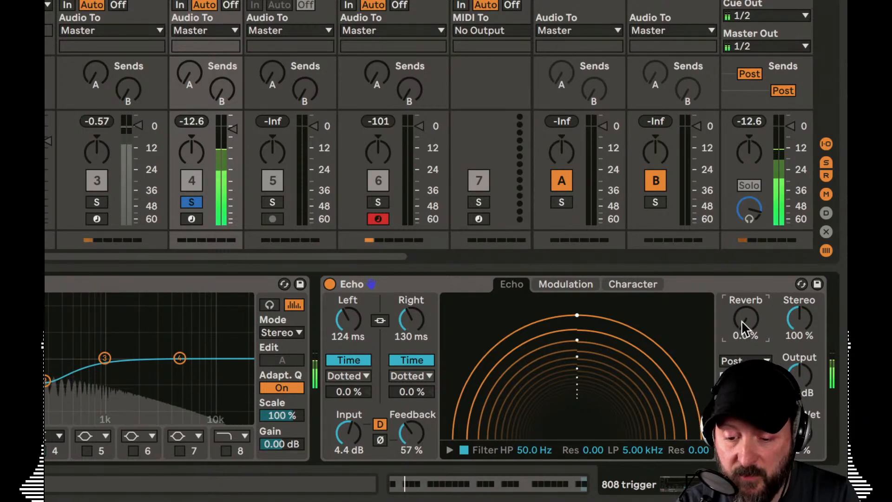
pyautogui.click(449, 450)
pyautogui.moveTo(480, 432); pyautogui.dragTo(506, 422)
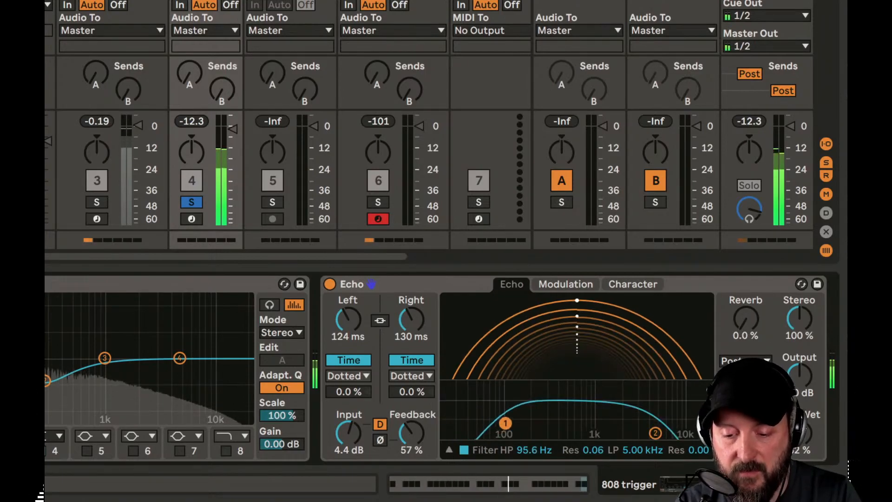
pyautogui.moveTo(662, 417); pyautogui.dragTo(688, 404)
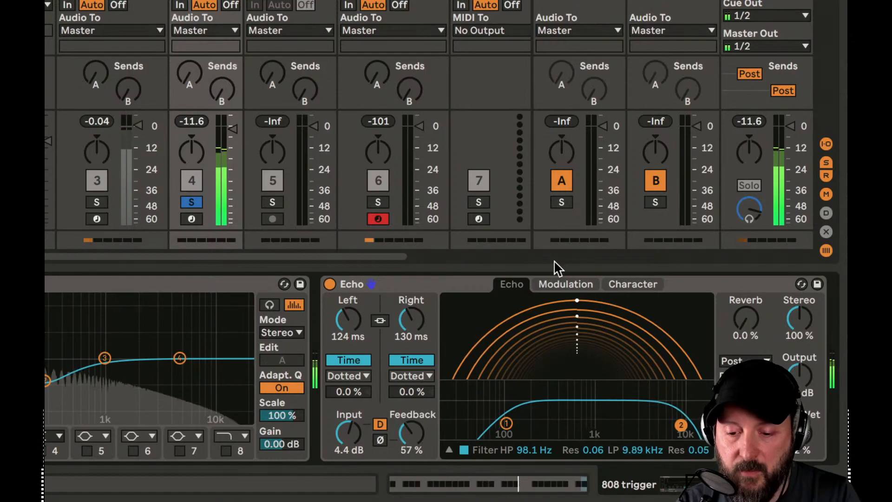
# - In Echo's modulation settings, turn off Sync and set the delay modulation amount to 2.3 %
pyautogui.click(564, 284)
pyautogui.click(455, 409)
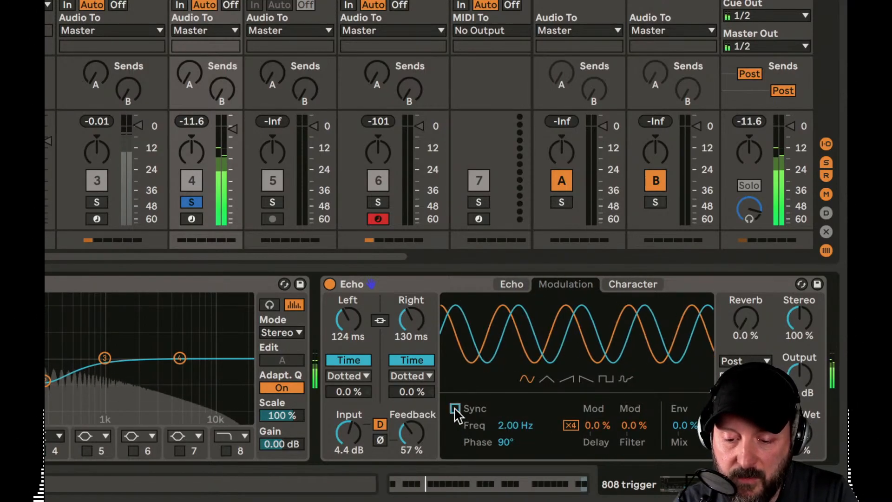
pyautogui.moveTo(602, 436); pyautogui.dragTo(602, 425)
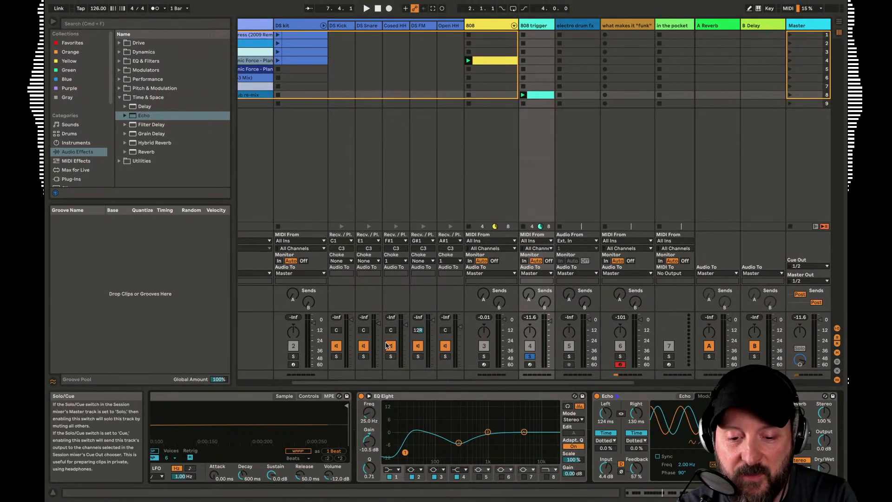
# - Solo the 808 track together with 808 trigger, play both and raise the 808 trigger track's volume
pyautogui.keyDown('super'); pyautogui.click(484, 356); pyautogui.keyUp('super')
pyautogui.press('space')
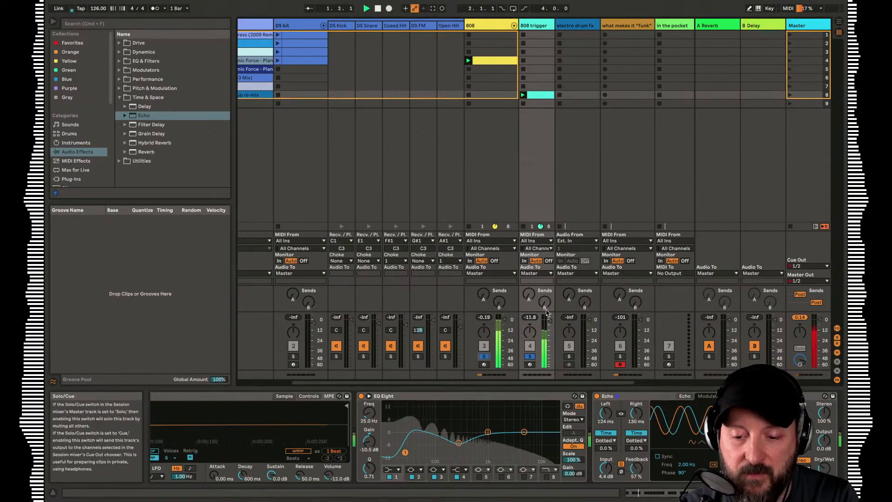
pyautogui.moveTo(549, 322); pyautogui.dragTo(550, 316)
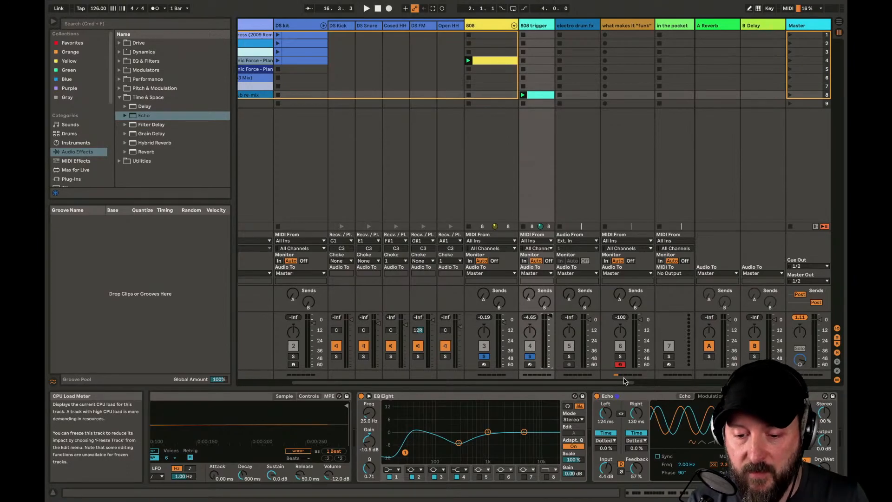
# - Remove the solos from 808 and 808 trigger, restart playback and leave 808 trigger disarmed for recording
pyautogui.click(529, 364)
pyautogui.click(529, 357)
pyautogui.click(484, 357)
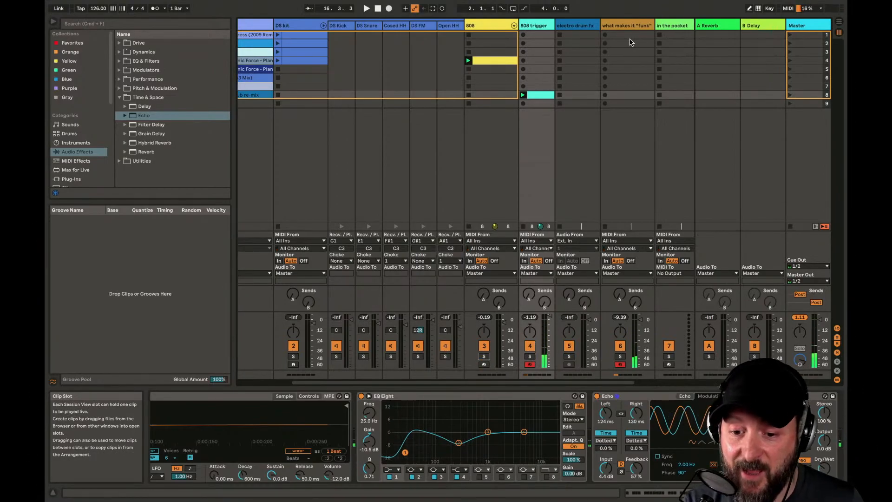
pyautogui.press('space')
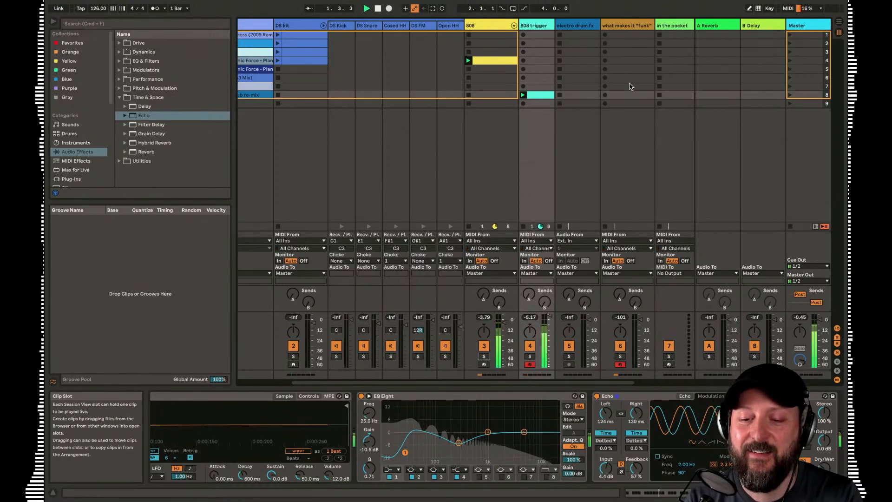
pyautogui.click(529, 365)
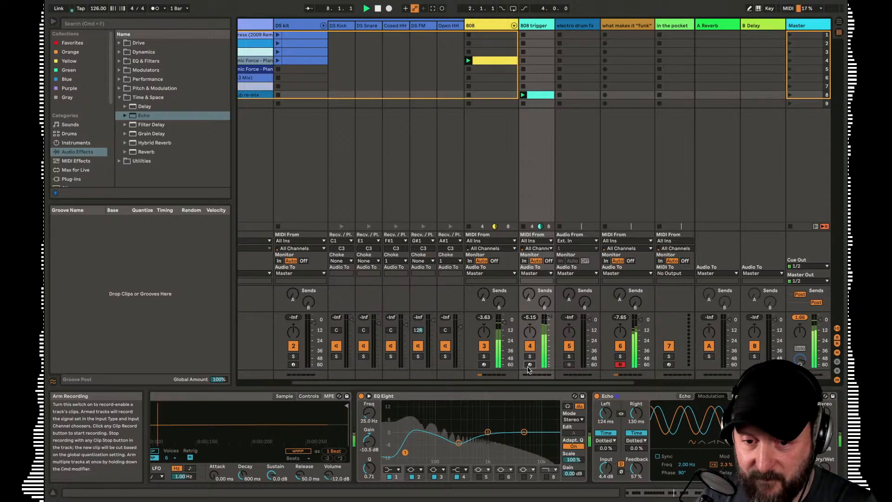
# - Capture the played notes as a clip on the what makes it "funk" track and move its two-bar loop to 7.1.1
pyautogui.click(433, 9)
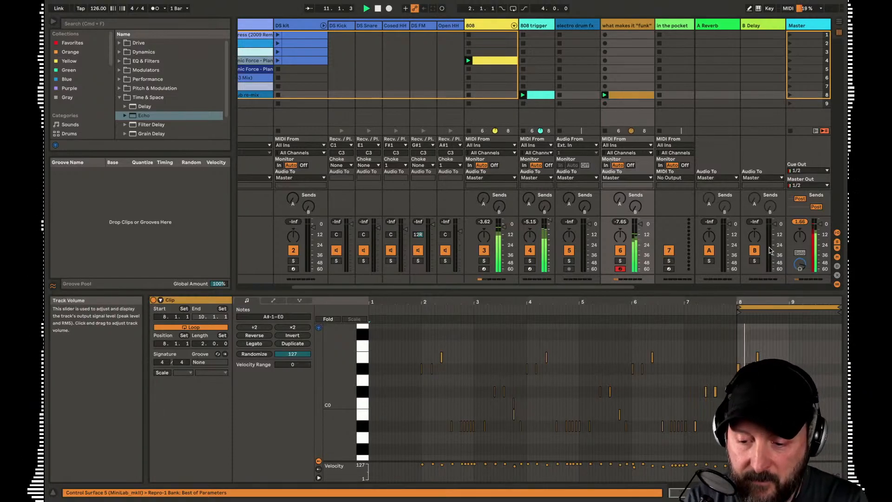
pyautogui.scroll(-3, 780, 346)
pyautogui.moveTo(783, 312)
pyautogui.mouseDown()
pyautogui.moveTo(684, 320)
pyautogui.moveTo(731, 323)
pyautogui.mouseUp()
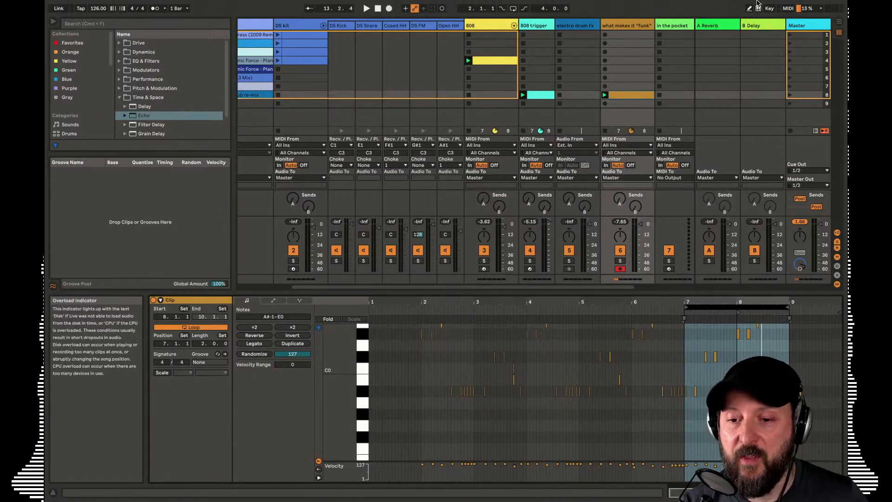
# - In the what makes it "funk" track's Repro-1, adjust filter resonance and filter envelope decay during playback, and set Cutoff to 6.50
pyautogui.doubleClick(614, 26)
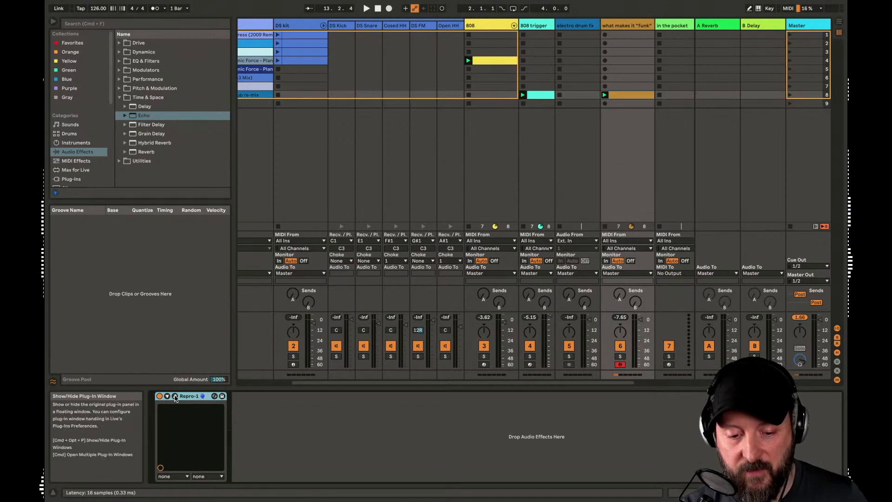
pyautogui.click(175, 396)
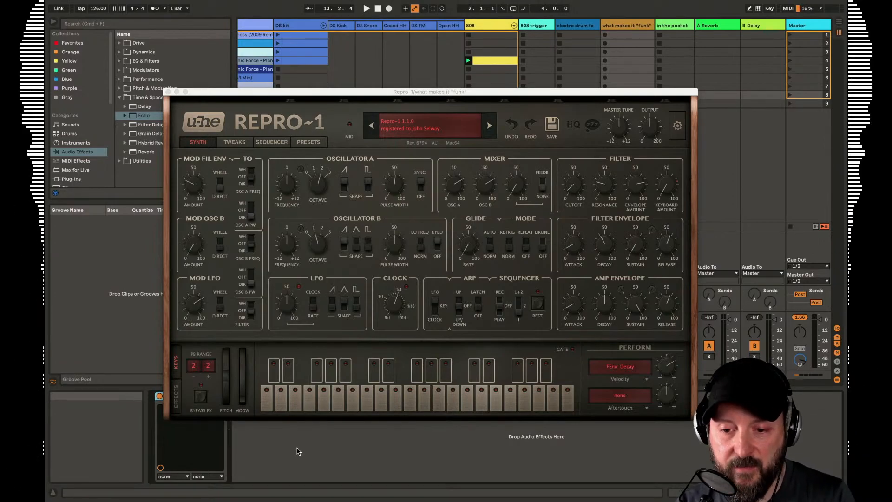
pyautogui.press('space')
pyautogui.moveTo(605, 188); pyautogui.dragTo(602, 194)
pyautogui.moveTo(606, 249); pyautogui.dragTo(606, 273)
pyautogui.moveTo(564, 194)
pyautogui.mouseDown()
pyautogui.moveTo(564, 185)
pyautogui.moveTo(566, 192)
pyautogui.mouseUp()
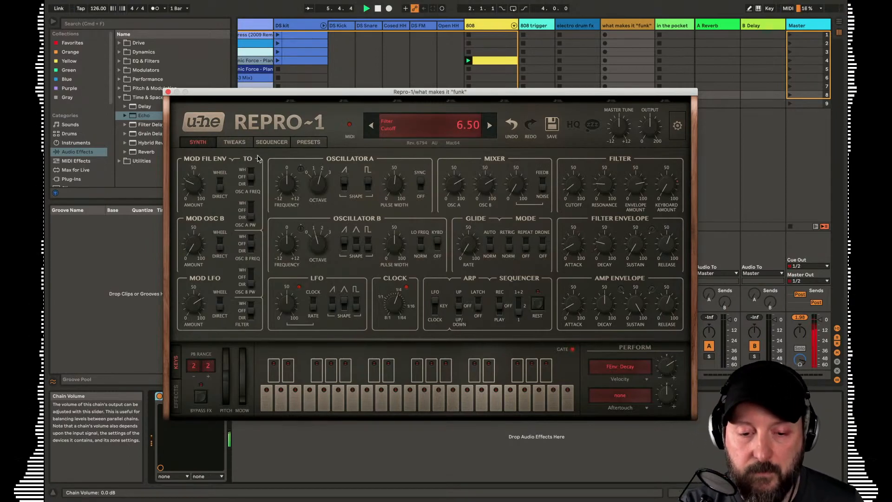
pyautogui.click(168, 91)
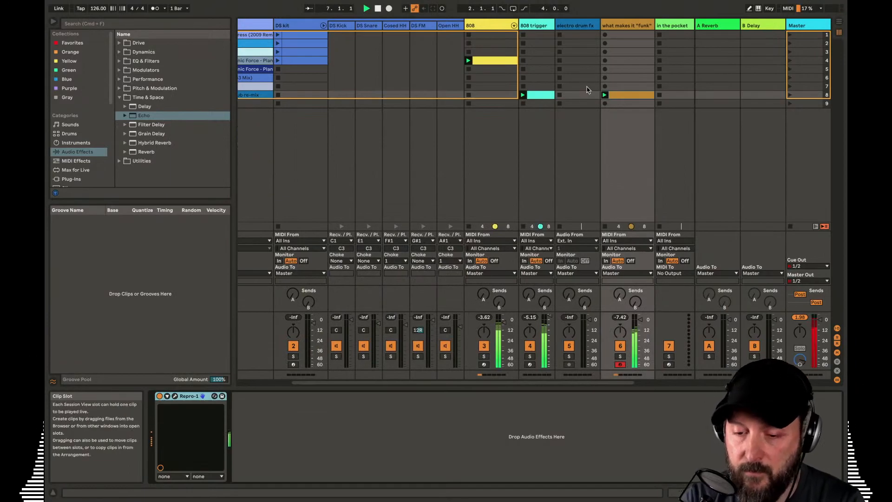